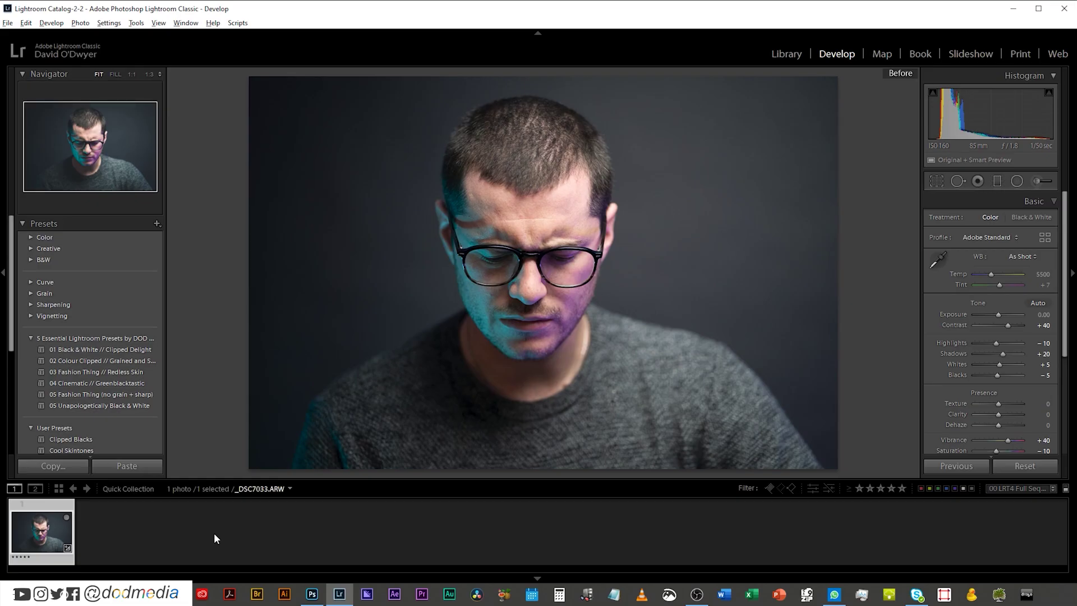
Toggle the portrait between its before and after edit views
{"action": "key", "text": "backslash"}
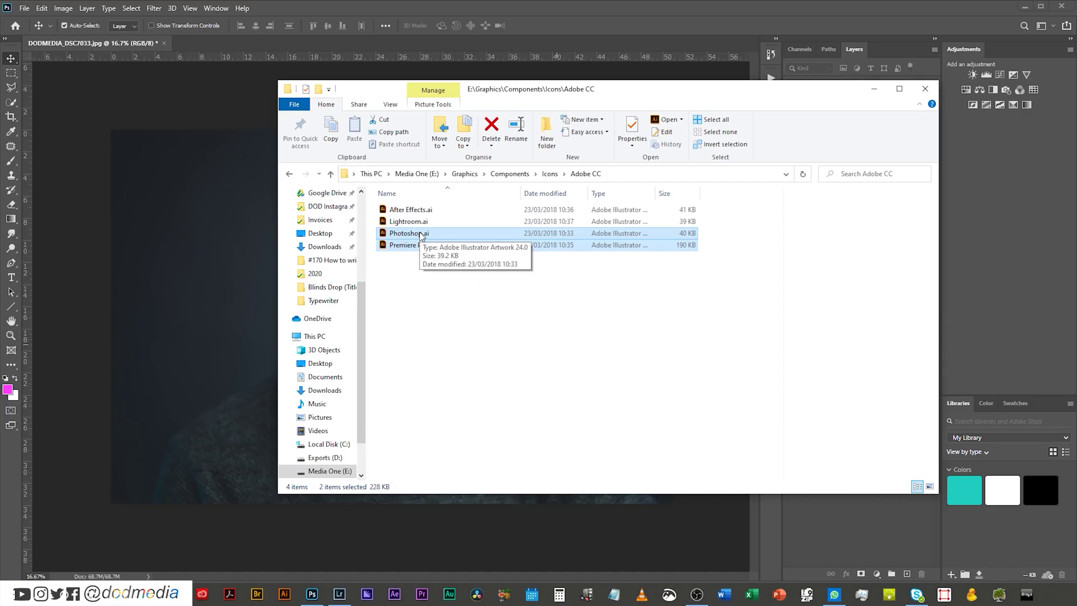
Place the Photoshop and Premiere Pro icon files on the portrait in Photoshop, scaled to about 66% and aligned side by side across the chest
{"action": "left_click_drag", "start_coordinate": [421, 243], "coordinate": [250, 317]}
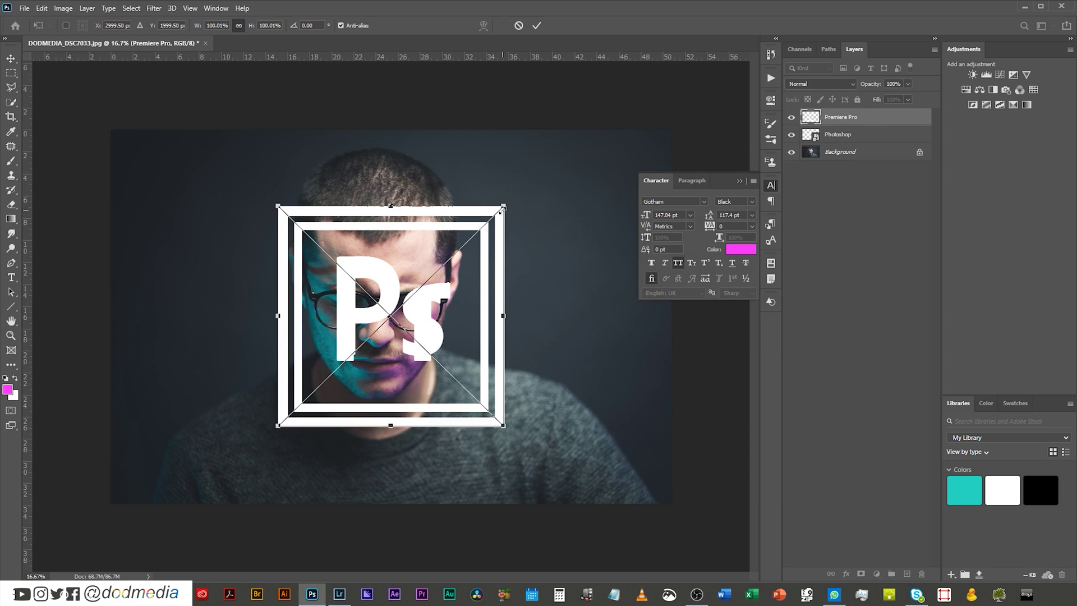
{"action": "left_click_drag", "start_coordinate": [503, 206], "coordinate": [540, 385]}
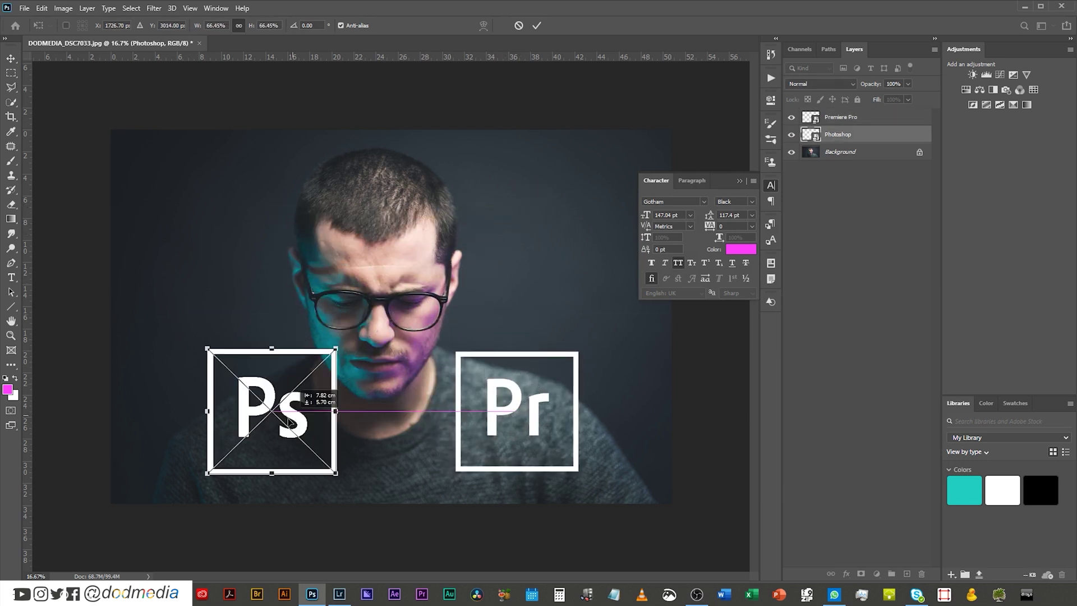
{"action": "left_click_drag", "start_coordinate": [288, 420], "coordinate": [246, 420]}
{"action": "key", "text": "Return"}
{"action": "left_click_drag", "start_coordinate": [427, 56], "coordinate": [445, 471]}
{"action": "left_click", "coordinate": [855, 197]}
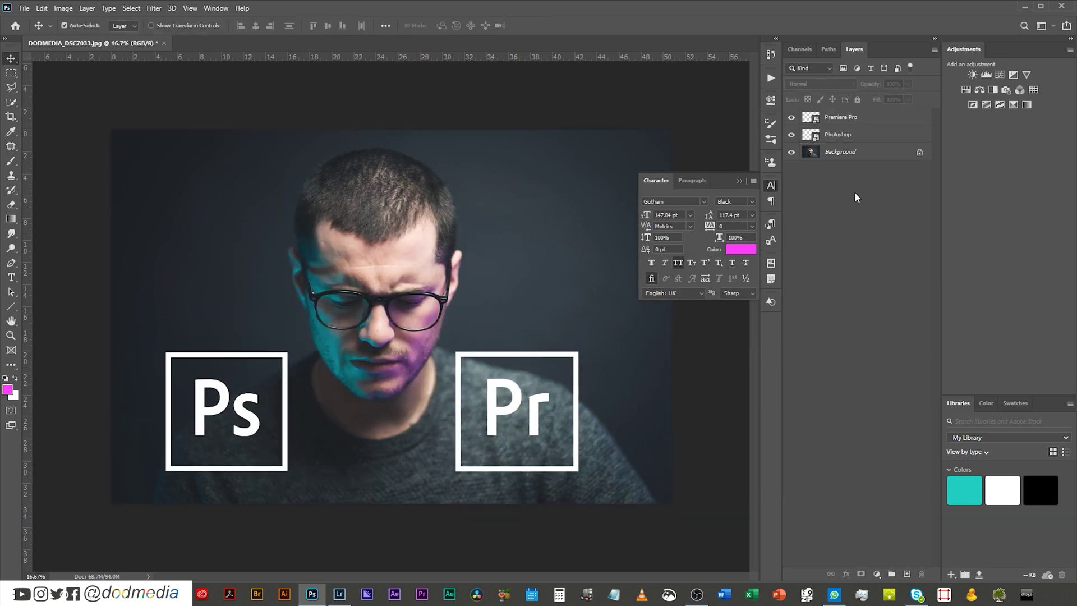
Rasterize the Premiere Pro and Photoshop icon layers together
{"action": "left_click", "coordinate": [847, 119]}
{"action": "left_click", "coordinate": [847, 135], "text": "shift"}
{"action": "right_click", "coordinate": [848, 138]}
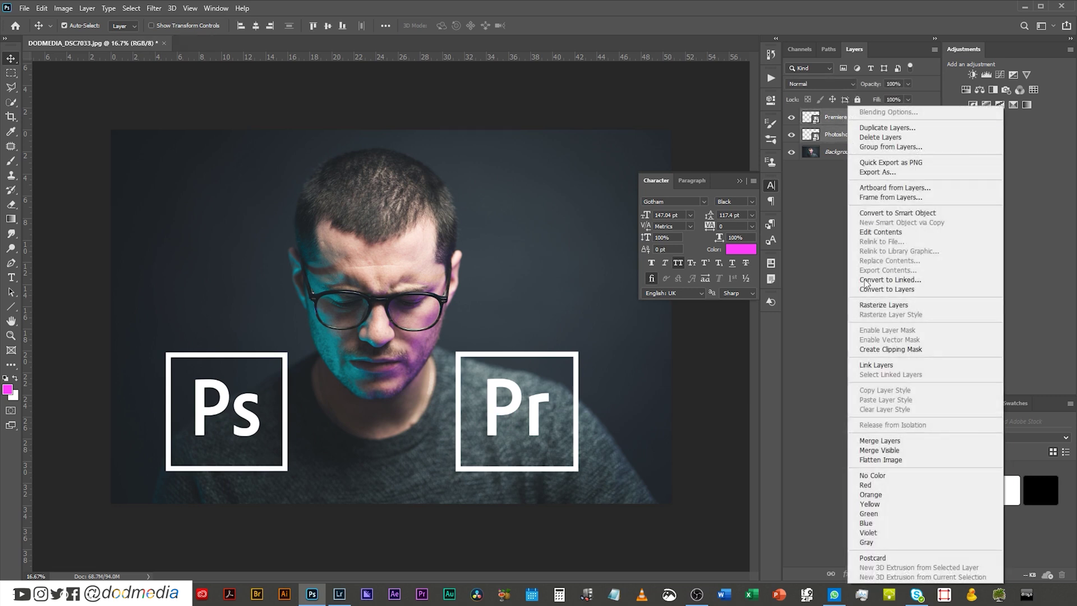
{"action": "left_click", "coordinate": [877, 305]}
{"action": "left_click", "coordinate": [858, 229]}
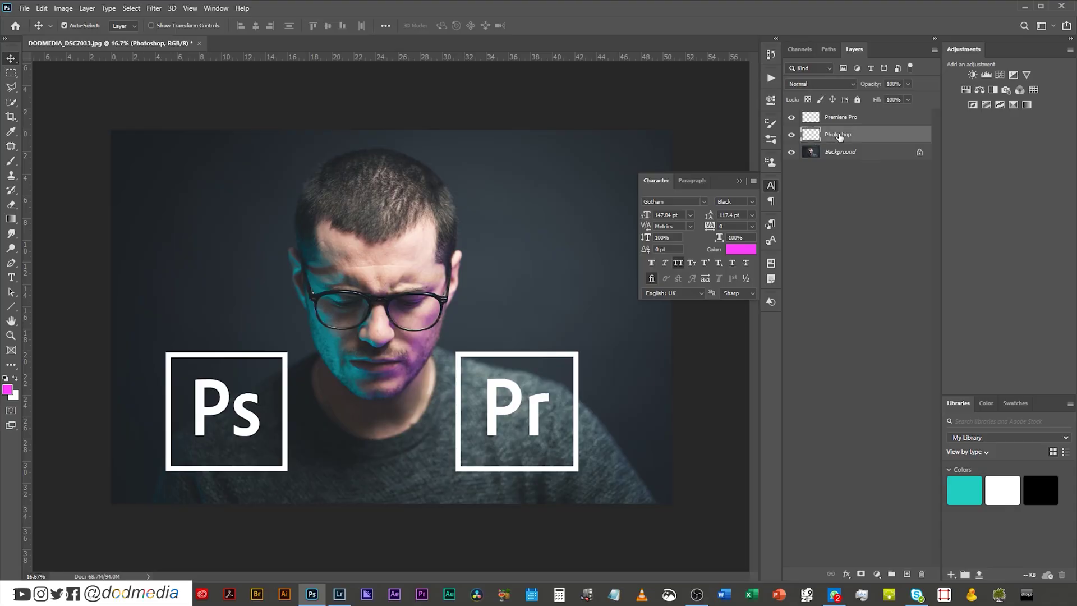
Add a Color Dodge Outer Glow with 100% opacity to the Photoshop icon layer
{"action": "right_click", "coordinate": [816, 136]}
{"action": "left_click", "coordinate": [837, 142]}
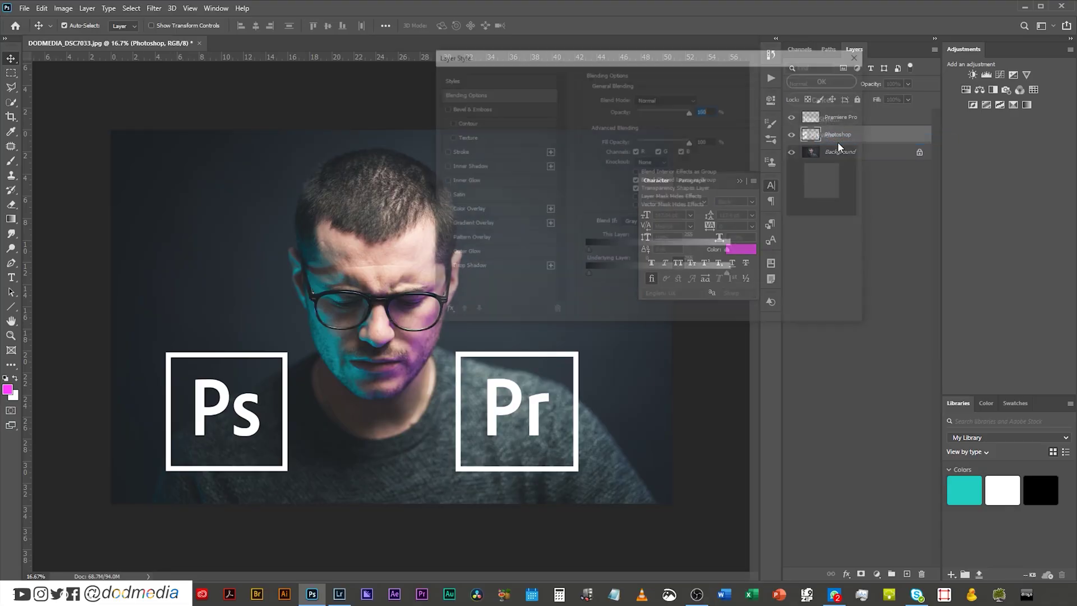
{"action": "left_click", "coordinate": [462, 254]}
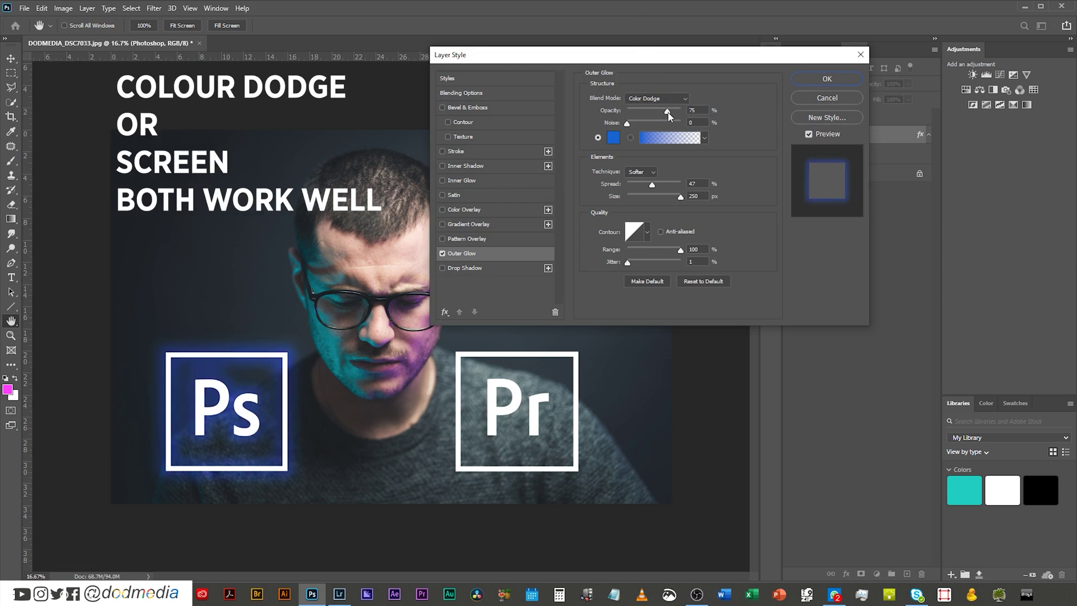
{"action": "left_click_drag", "start_coordinate": [668, 111], "coordinate": [684, 109]}
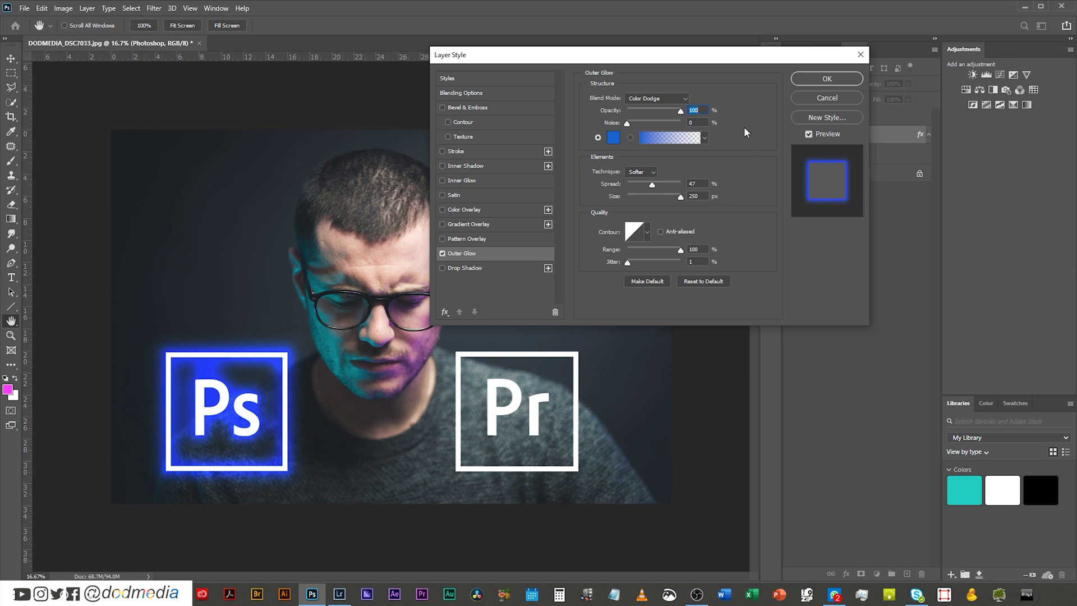
Set the Outer Glow colour to bright cyan 00f4ff, based on a sample of the blue light on the face
{"action": "left_click", "coordinate": [612, 137]}
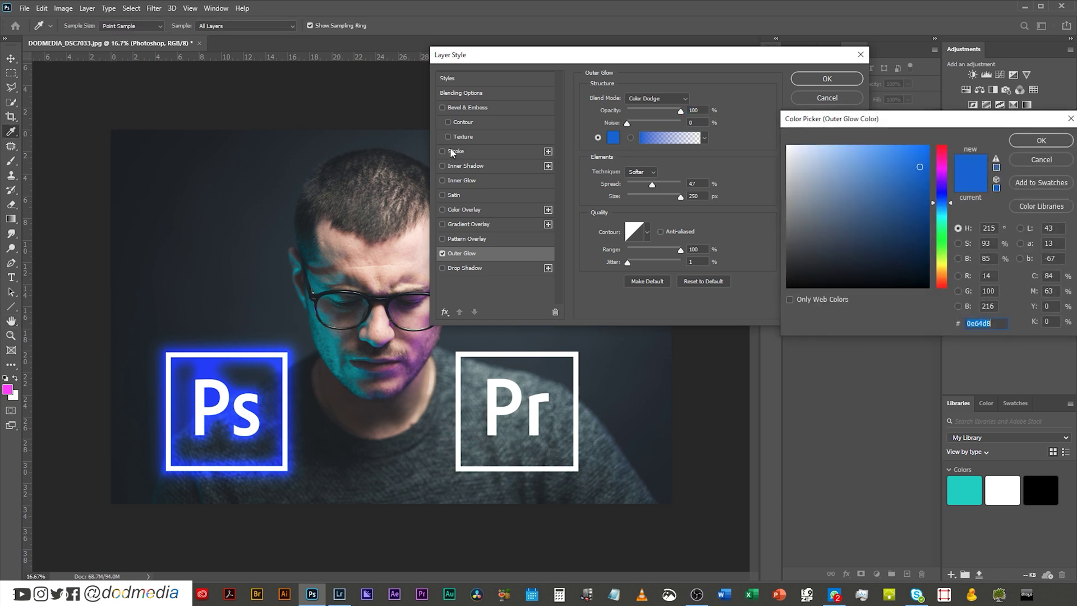
{"action": "left_click", "coordinate": [308, 336]}
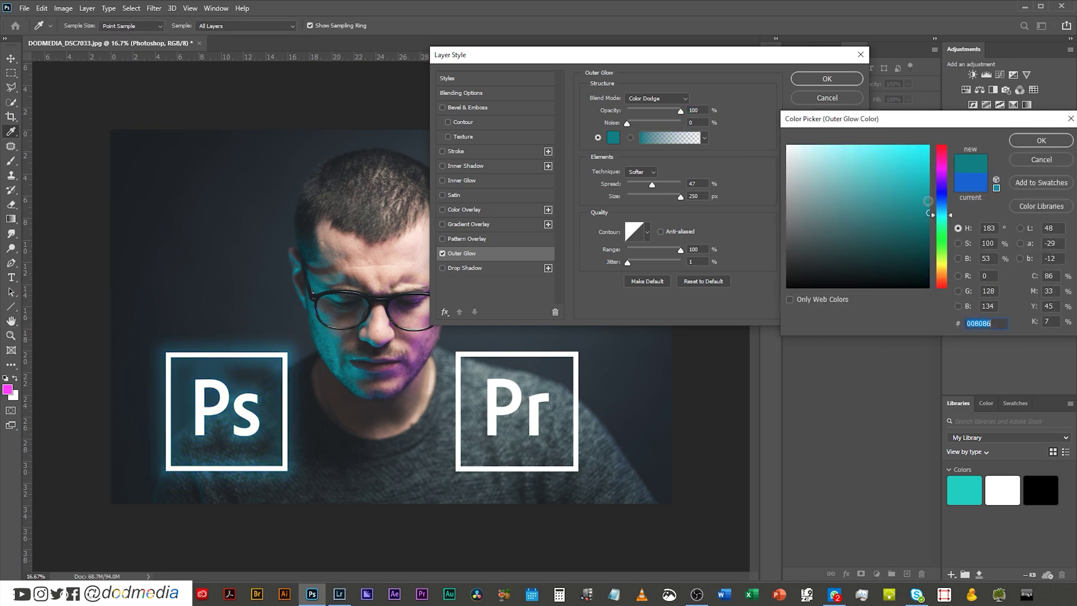
{"action": "left_click_drag", "start_coordinate": [921, 196], "coordinate": [932, 107]}
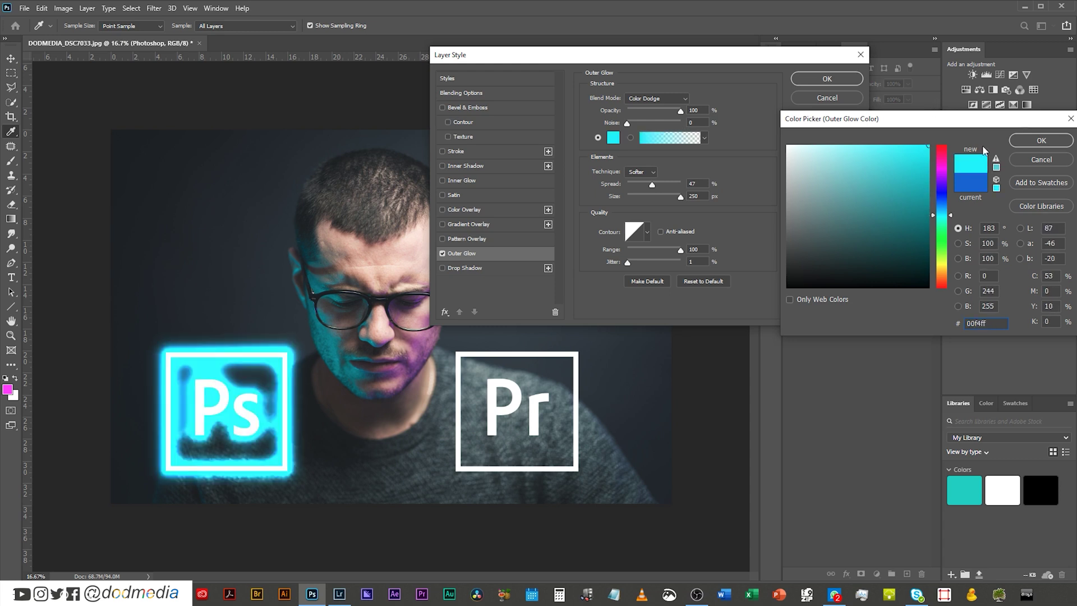
{"action": "left_click", "coordinate": [1042, 141]}
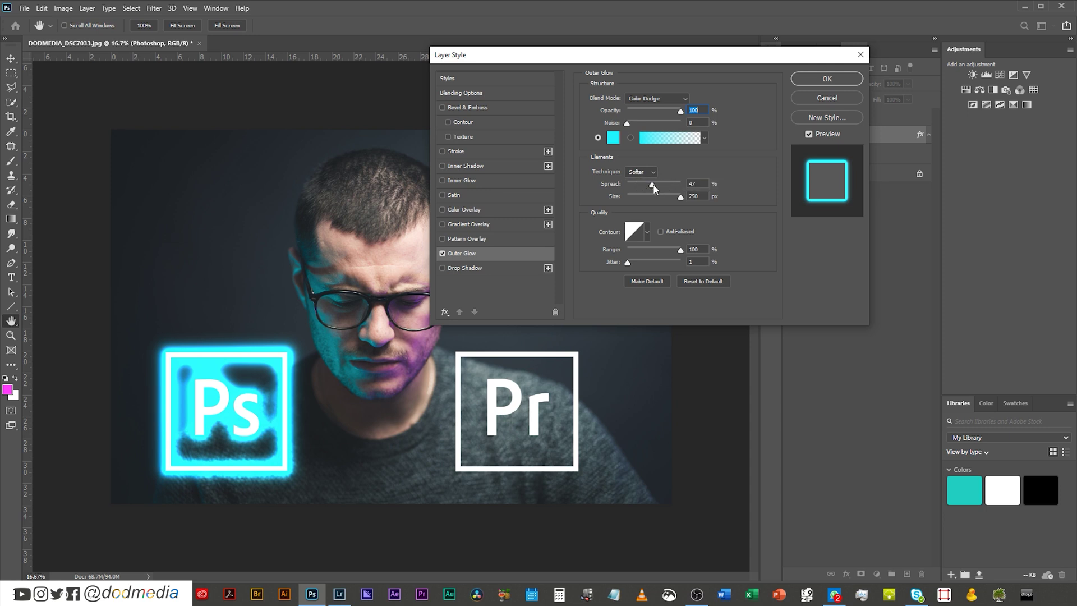
Set the Photoshop layer's Outer Glow spread to 5% and range to 95%, and apply the style
{"action": "left_click_drag", "start_coordinate": [653, 187], "coordinate": [635, 191]}
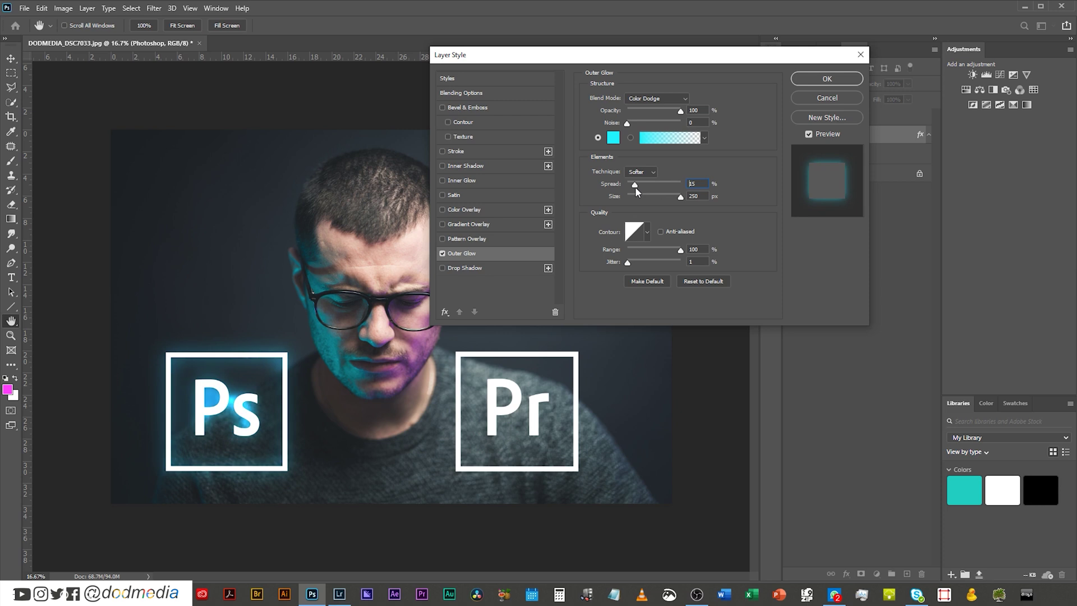
{"action": "left_click", "coordinate": [621, 187]}
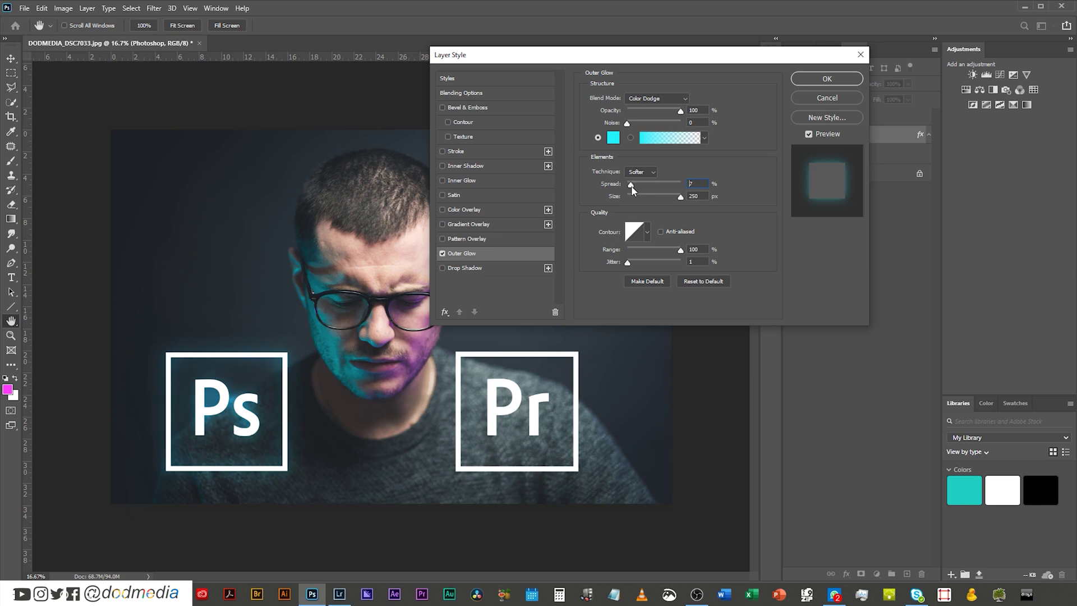
{"action": "left_click_drag", "start_coordinate": [631, 185], "coordinate": [629, 186]}
{"action": "left_click_drag", "start_coordinate": [666, 198], "coordinate": [654, 199]}
{"action": "mouse_move", "coordinate": [680, 252]}
{"action": "left_mouse_down"}
{"action": "mouse_move", "coordinate": [644, 251]}
{"action": "mouse_move", "coordinate": [677, 250]}
{"action": "left_mouse_up"}
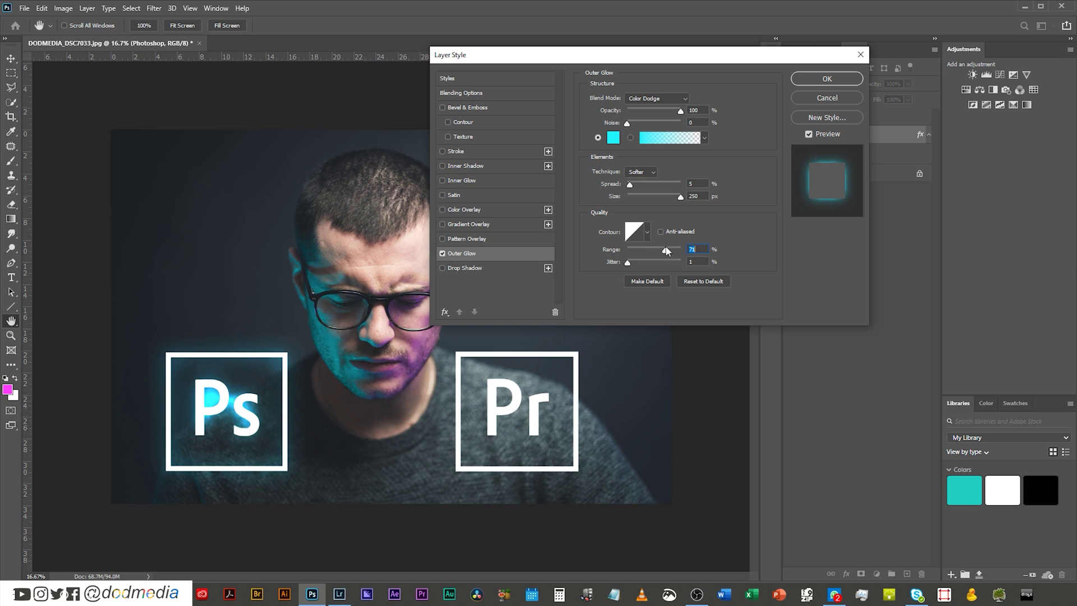
{"action": "left_click_drag", "start_coordinate": [666, 251], "coordinate": [678, 257]}
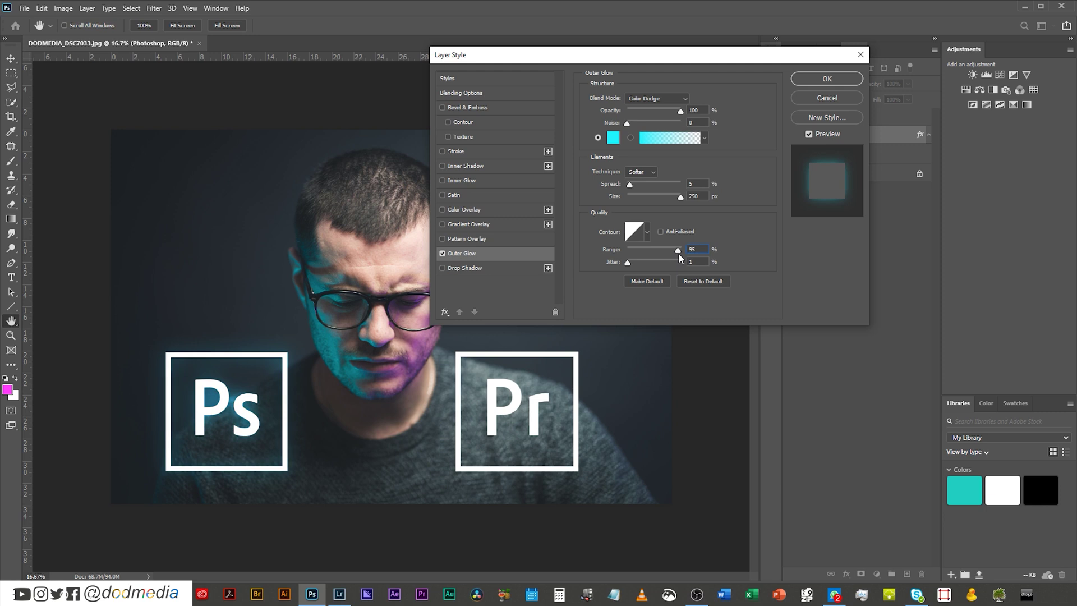
{"action": "left_click", "coordinate": [836, 78]}
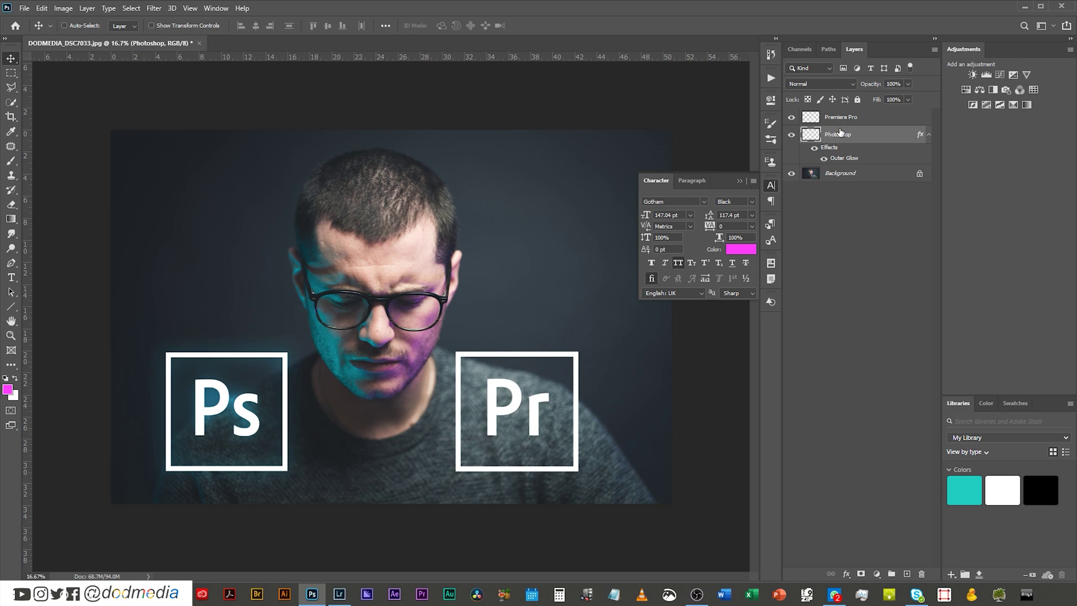
Duplicate the glowing Photoshop layer and put both copies in a group named Photoshop
{"action": "key", "text": "ctrl+j"}
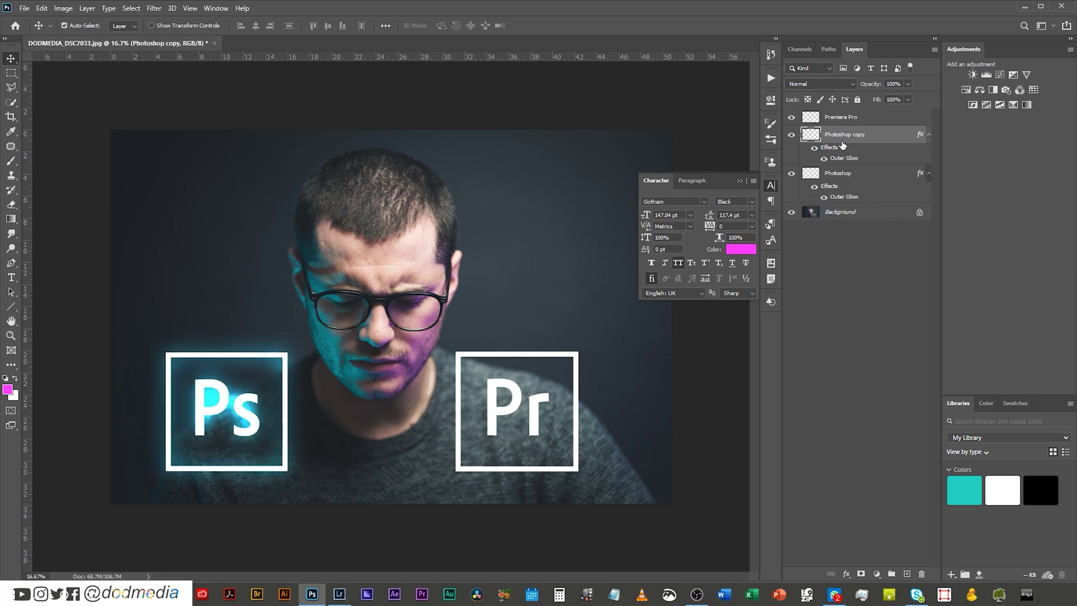
{"action": "left_click", "coordinate": [842, 175], "text": "ctrl"}
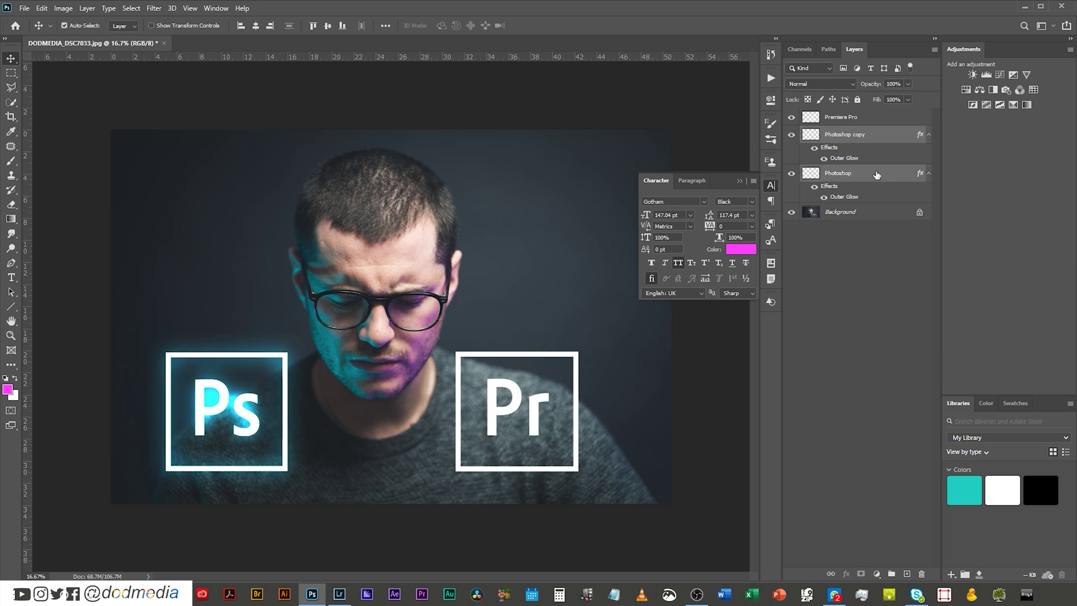
{"action": "key", "text": "ctrl+g"}
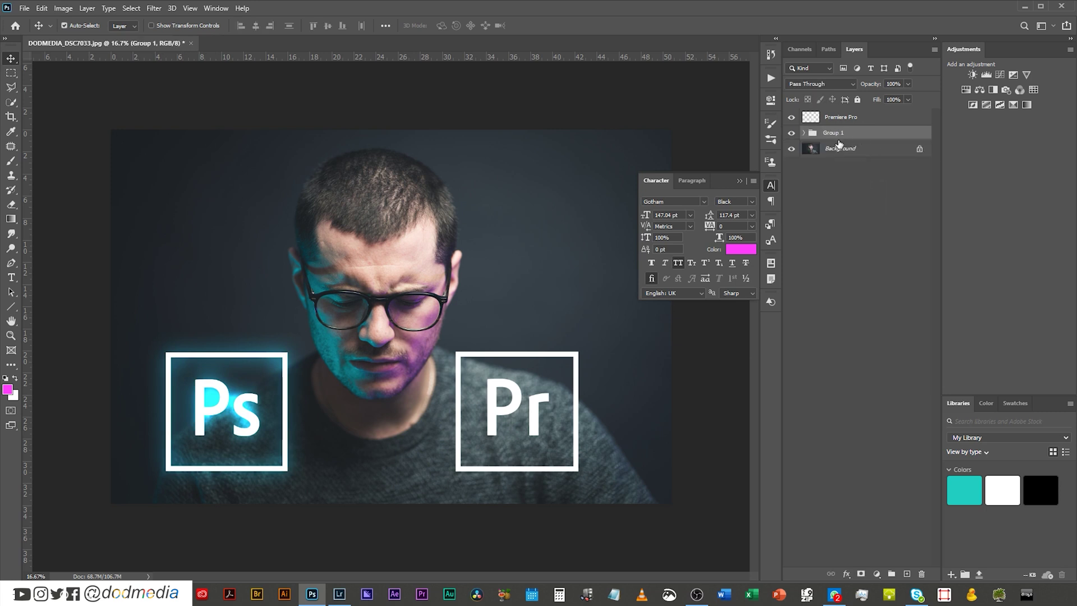
{"action": "double_click", "coordinate": [843, 133]}
{"action": "type", "text": "Photoshop"}
Rename the group's upper layer Photoshop Fine and its lower layer Photoshop Broad
{"action": "left_click", "coordinate": [803, 132]}
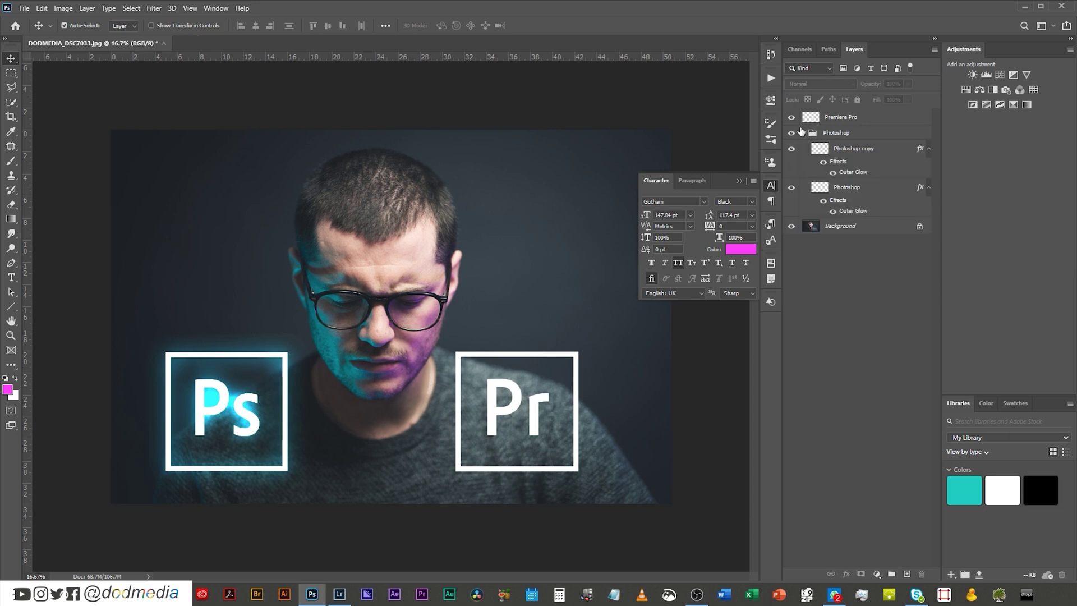
{"action": "left_click", "coordinate": [853, 148]}
{"action": "left_click", "coordinate": [849, 189]}
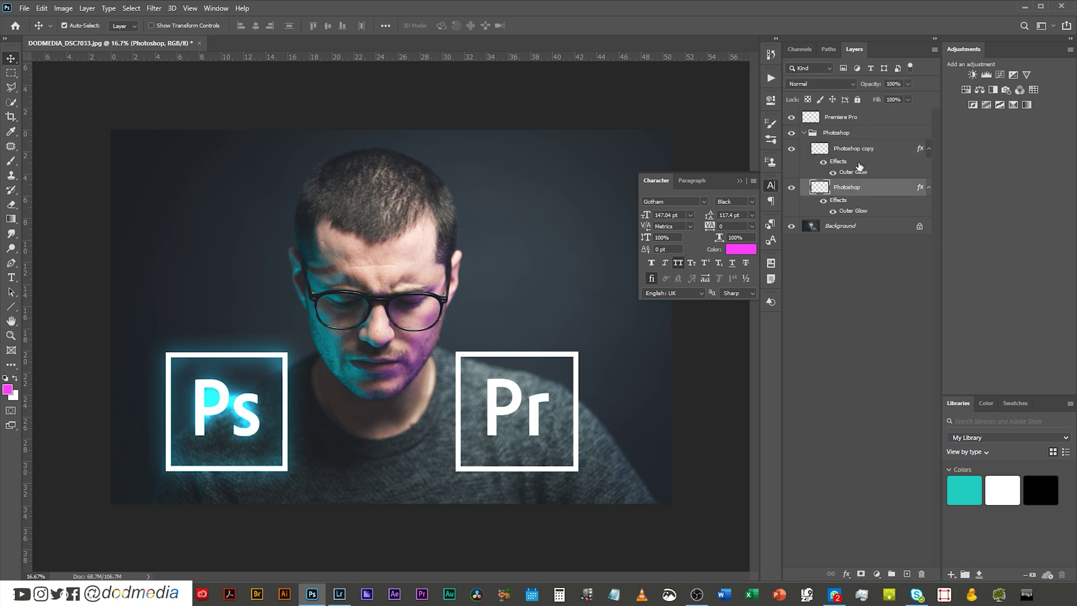
{"action": "double_click", "coordinate": [858, 149]}
{"action": "double_click", "coordinate": [872, 149]}
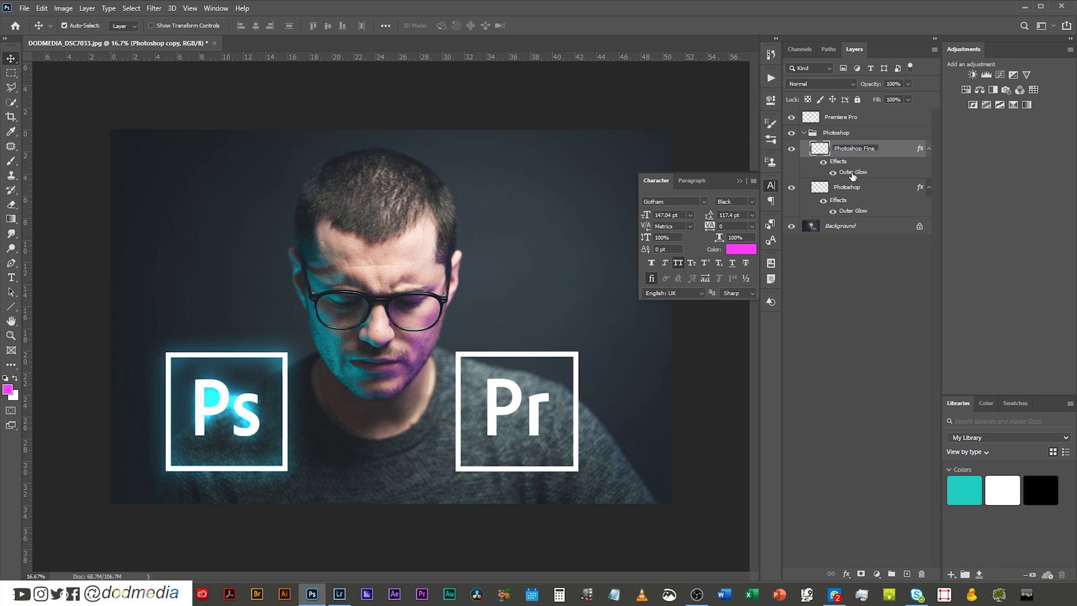
{"action": "left_click", "coordinate": [853, 190]}
{"action": "double_click", "coordinate": [867, 186]}
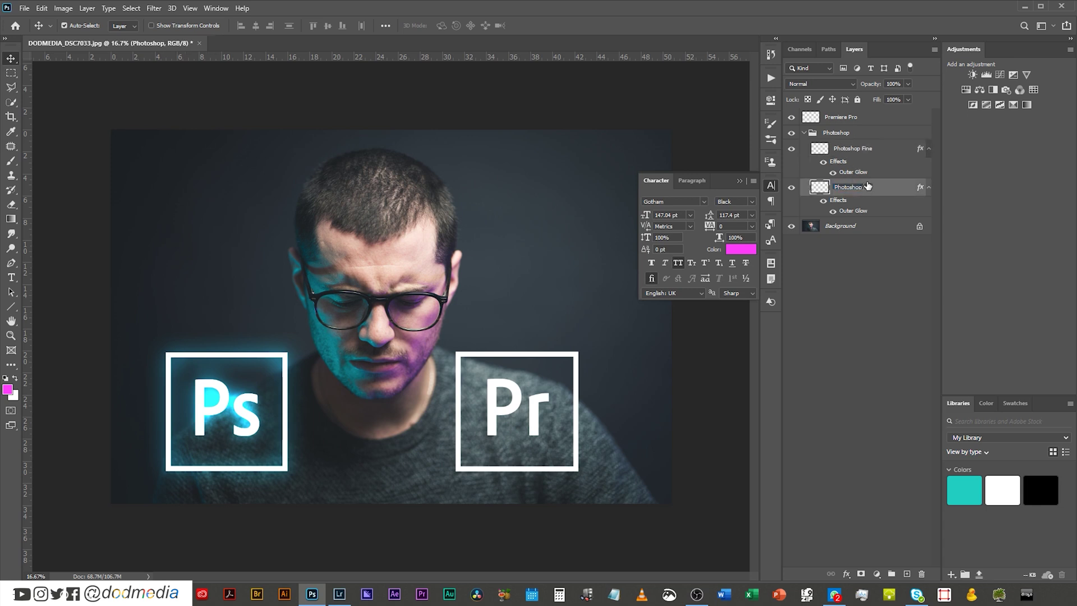
{"action": "type", "text": "Broad"}
{"action": "left_click", "coordinate": [849, 312]}
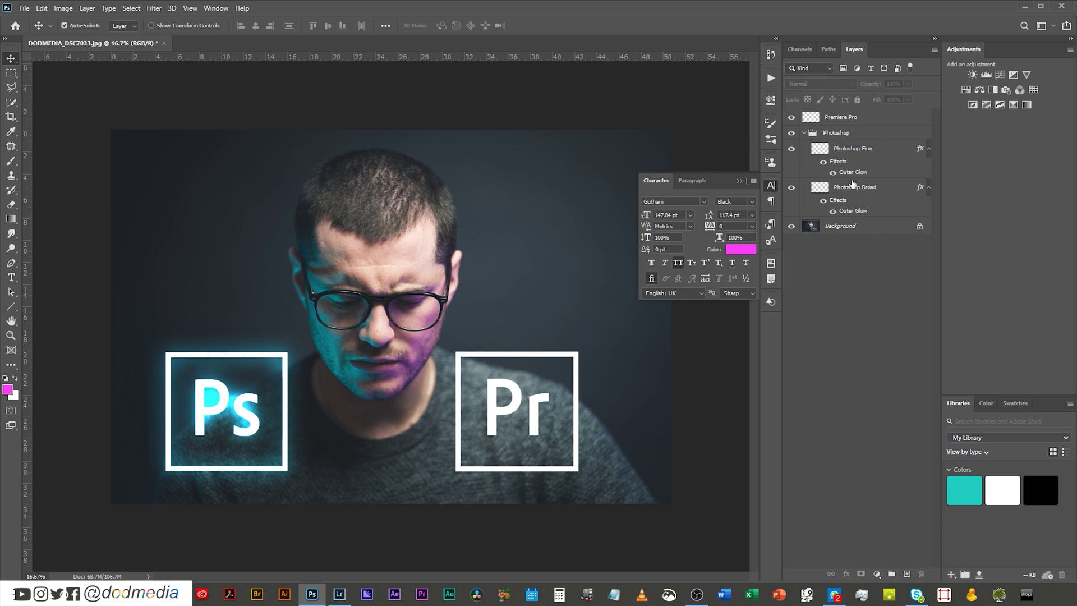
Set the Photoshop Broad layer's Outer Glow to 23% spread, 78% range and 57% opacity
{"action": "left_click", "coordinate": [849, 187]}
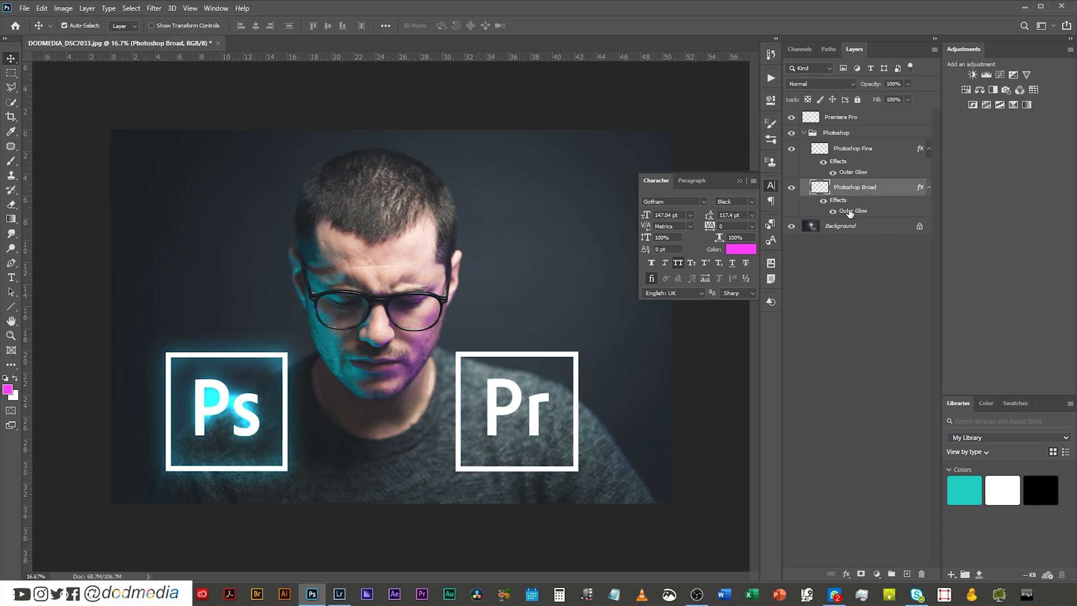
{"action": "double_click", "coordinate": [851, 211]}
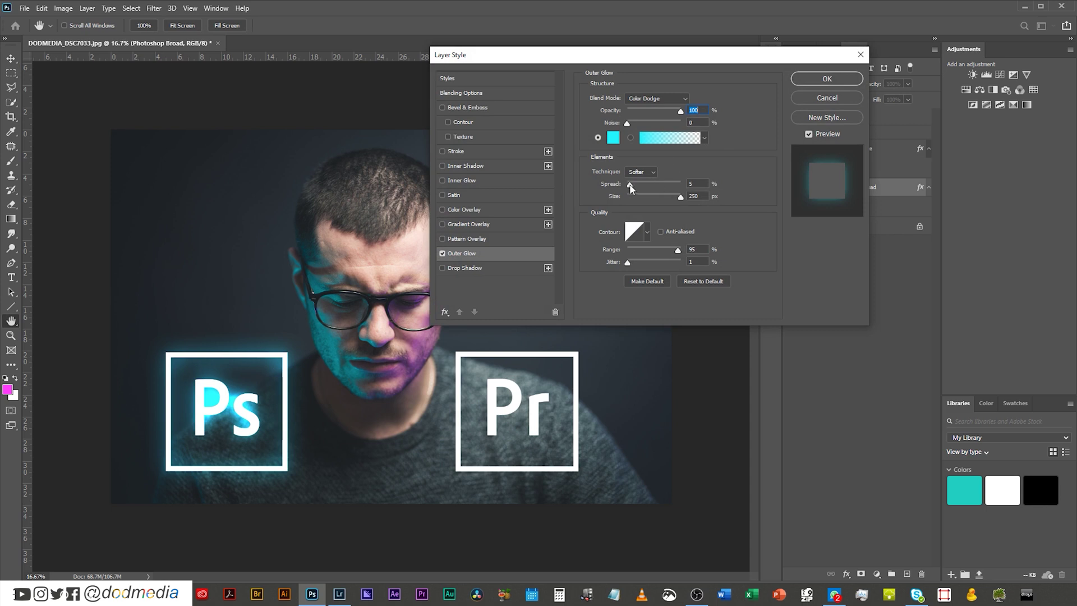
{"action": "left_click_drag", "start_coordinate": [631, 187], "coordinate": [642, 184]}
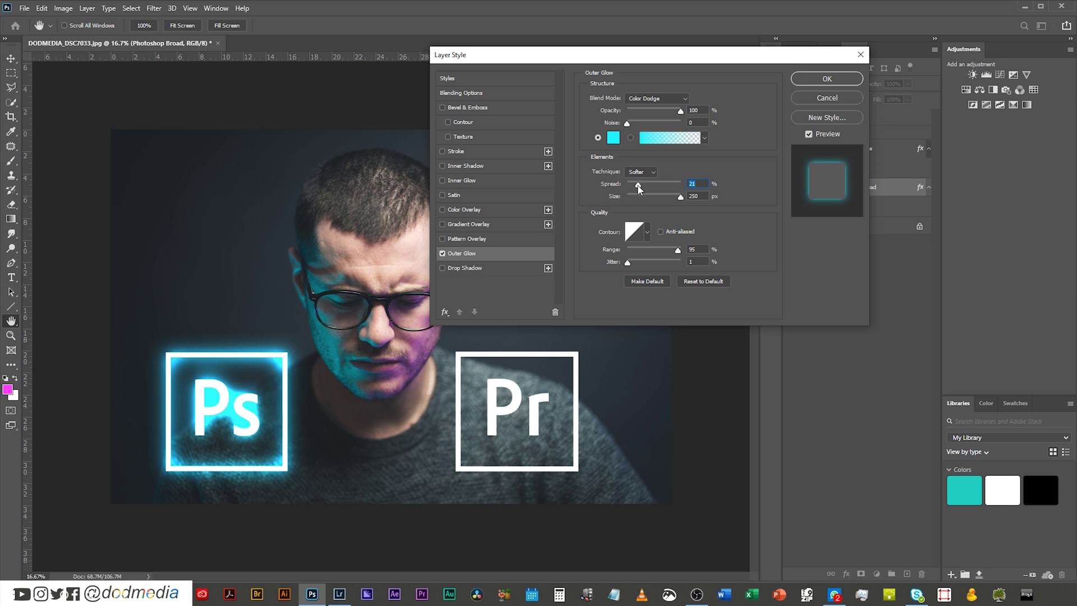
{"action": "left_click_drag", "start_coordinate": [640, 188], "coordinate": [641, 188]}
{"action": "left_click_drag", "start_coordinate": [677, 250], "coordinate": [669, 254]}
{"action": "left_click_drag", "start_coordinate": [680, 111], "coordinate": [659, 128]}
Darken the Photoshop Broad glow colour to teal, set its opacity to 88%, and apply the style, collapsing the Photoshop group
{"action": "left_click", "coordinate": [613, 138]}
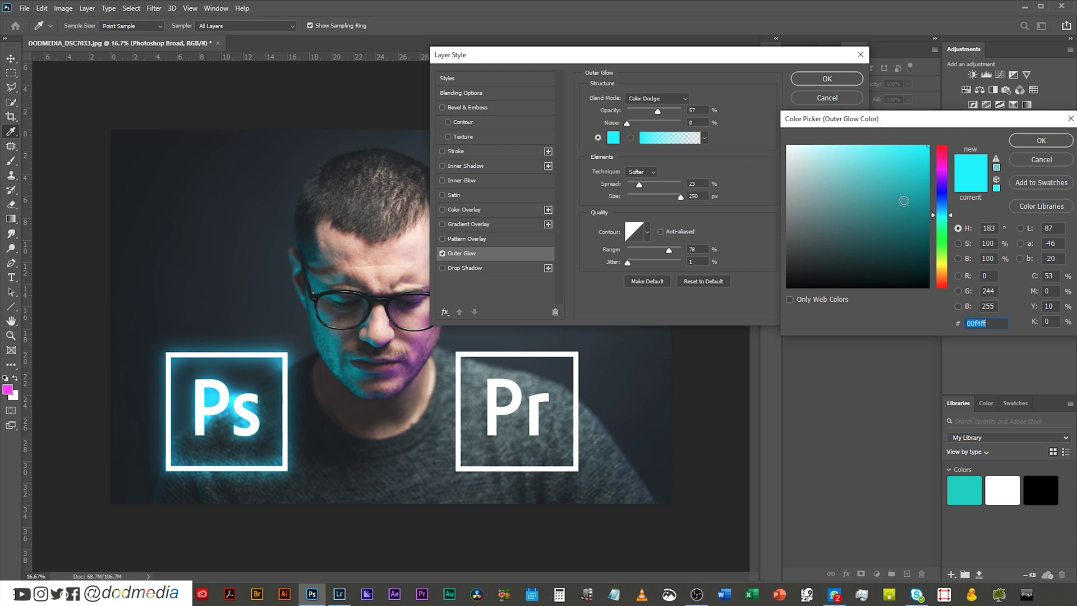
{"action": "left_click_drag", "start_coordinate": [929, 182], "coordinate": [928, 190]}
{"action": "left_click", "coordinate": [1041, 140]}
{"action": "left_click_drag", "start_coordinate": [657, 111], "coordinate": [676, 122]}
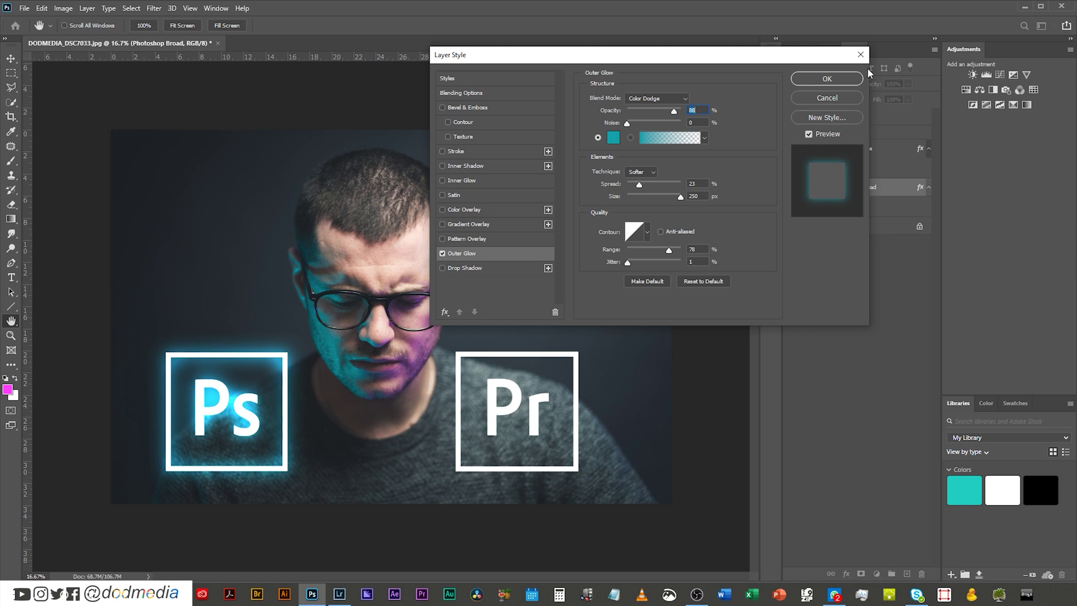
{"action": "left_click", "coordinate": [849, 77]}
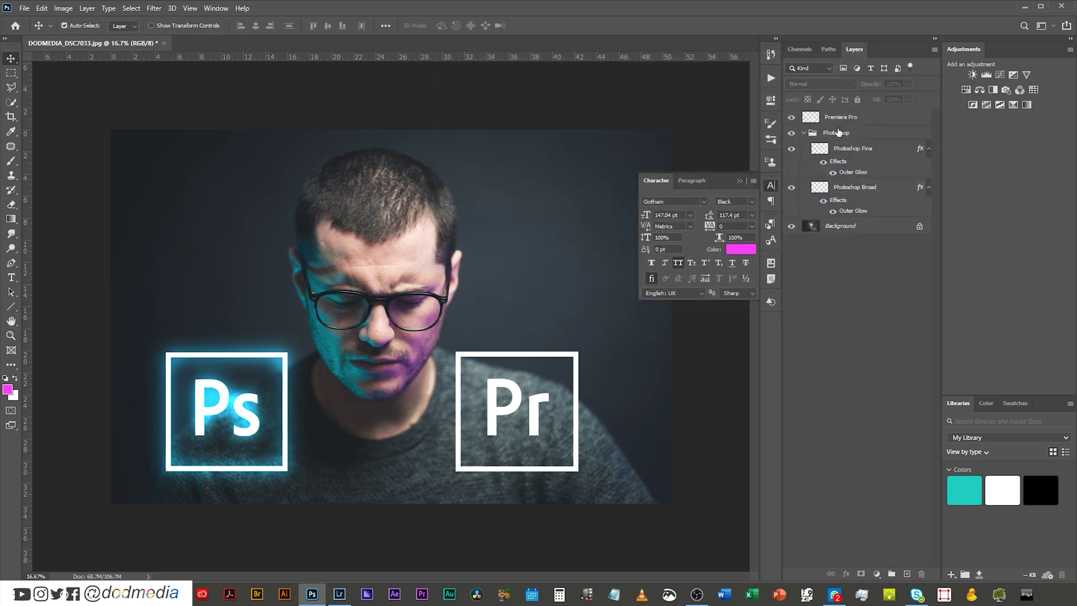
{"action": "left_click", "coordinate": [803, 132]}
Add an Outer Glow to the Premiere Pro layer and set its colour to the magenta sampled from the lit side of the face
{"action": "left_click", "coordinate": [845, 123]}
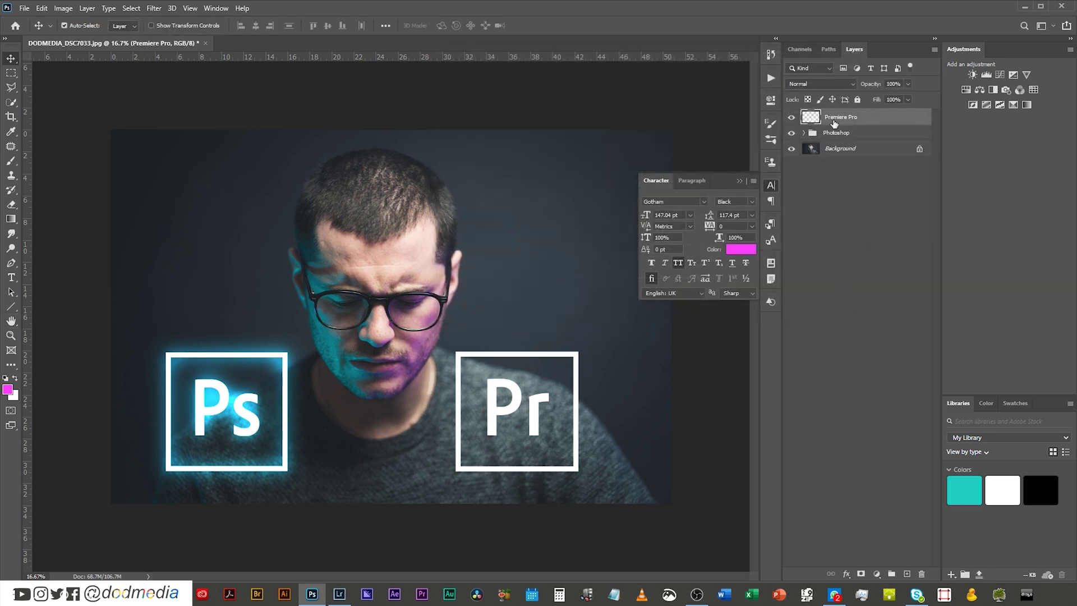
{"action": "double_click", "coordinate": [805, 120]}
{"action": "left_click", "coordinate": [442, 253]}
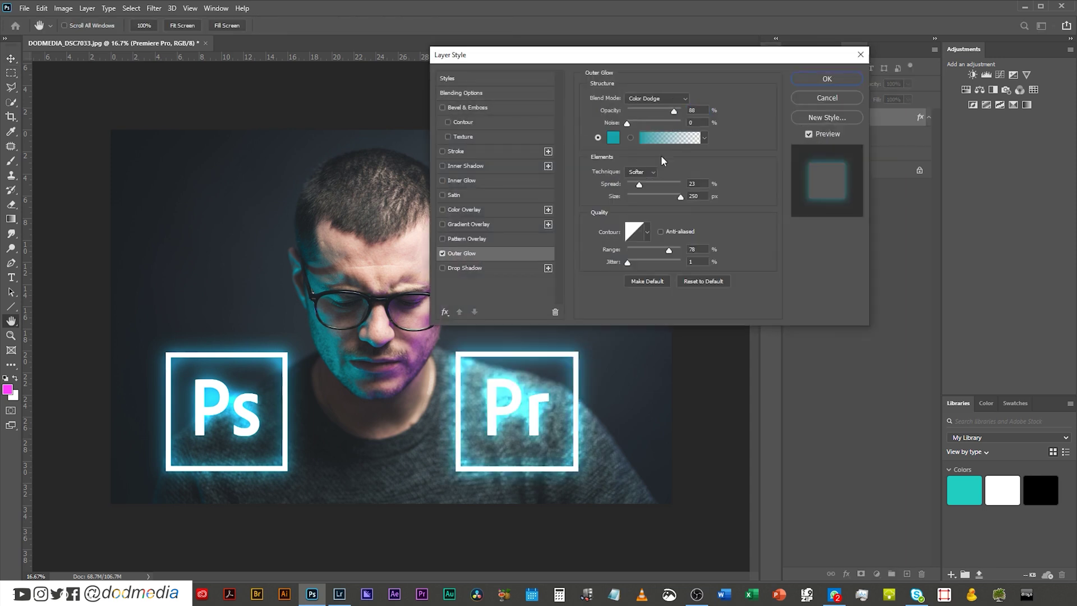
{"action": "left_click", "coordinate": [613, 137]}
{"action": "left_click", "coordinate": [420, 347]}
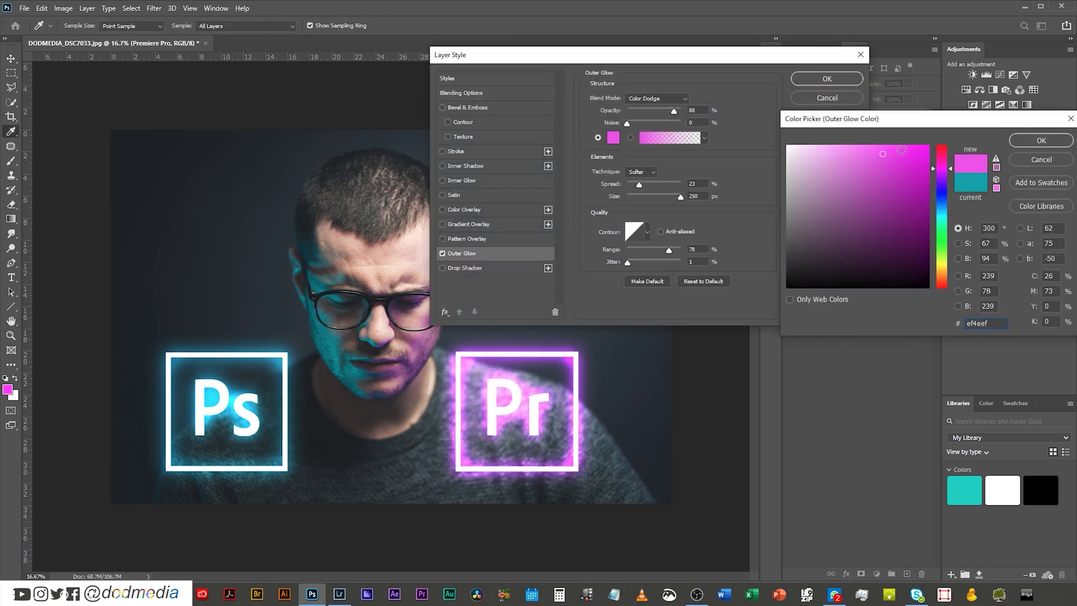
{"action": "left_click", "coordinate": [1038, 143]}
Set the Premiere Pro layer's Outer Glow to 96% opacity, 4% spread and 100% range, and apply the style
{"action": "left_click_drag", "start_coordinate": [674, 113], "coordinate": [679, 113]}
{"action": "left_click_drag", "start_coordinate": [638, 188], "coordinate": [629, 186]}
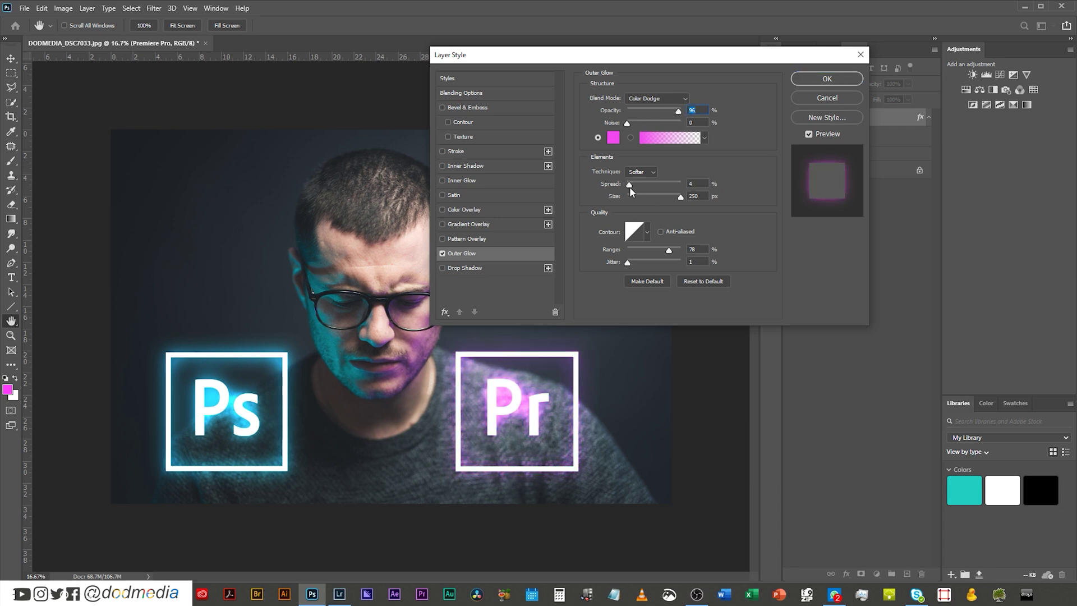
{"action": "left_click", "coordinate": [826, 78]}
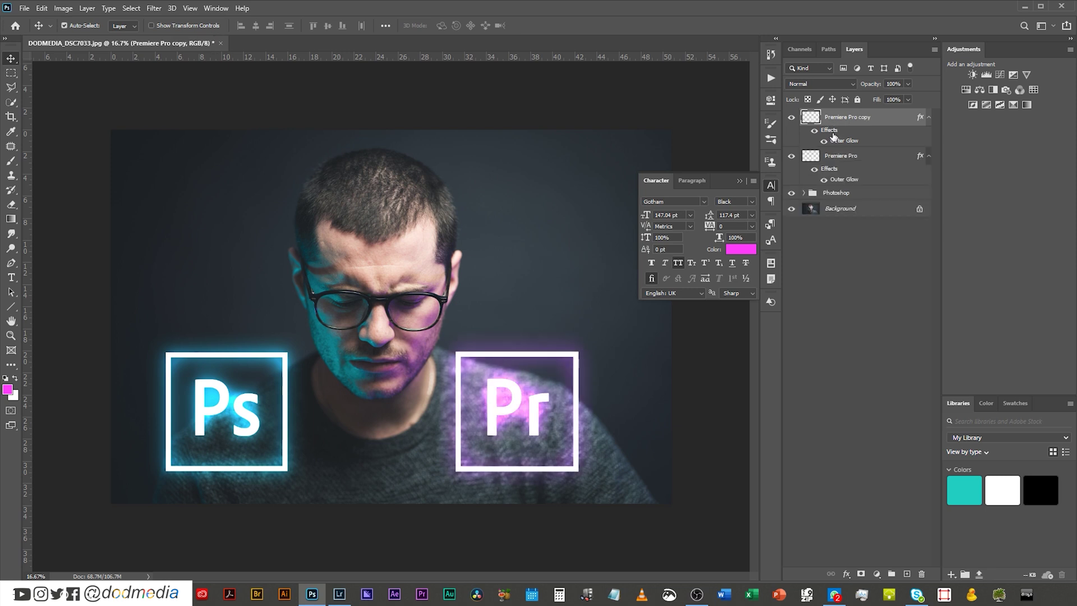
Duplicate the glowing Premiere Pro layer and put both copies in a group named Premiere Pro
{"action": "left_click", "coordinate": [837, 157], "text": "shift"}
{"action": "key", "text": "ctrl+g"}
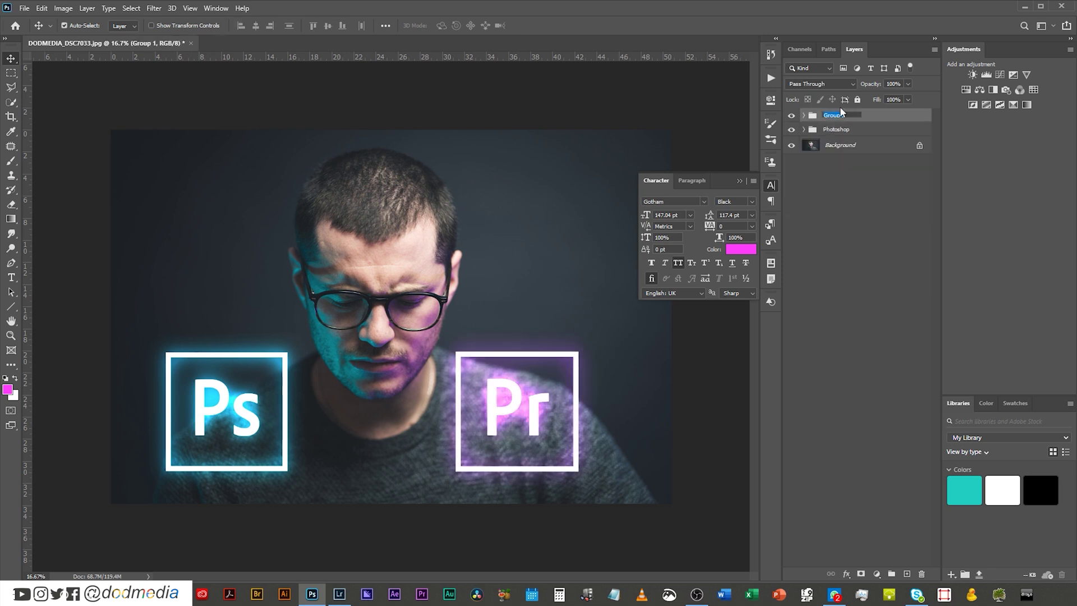
{"action": "type", "text": "Premiere Pro"}
{"action": "key", "text": "Return"}
Set the Outer Glow of the group's lower Premiere Pro layer to 17% spread, 54% opacity and a darker magenta, and apply it
{"action": "left_click", "coordinate": [803, 115]}
{"action": "double_click", "coordinate": [875, 169]}
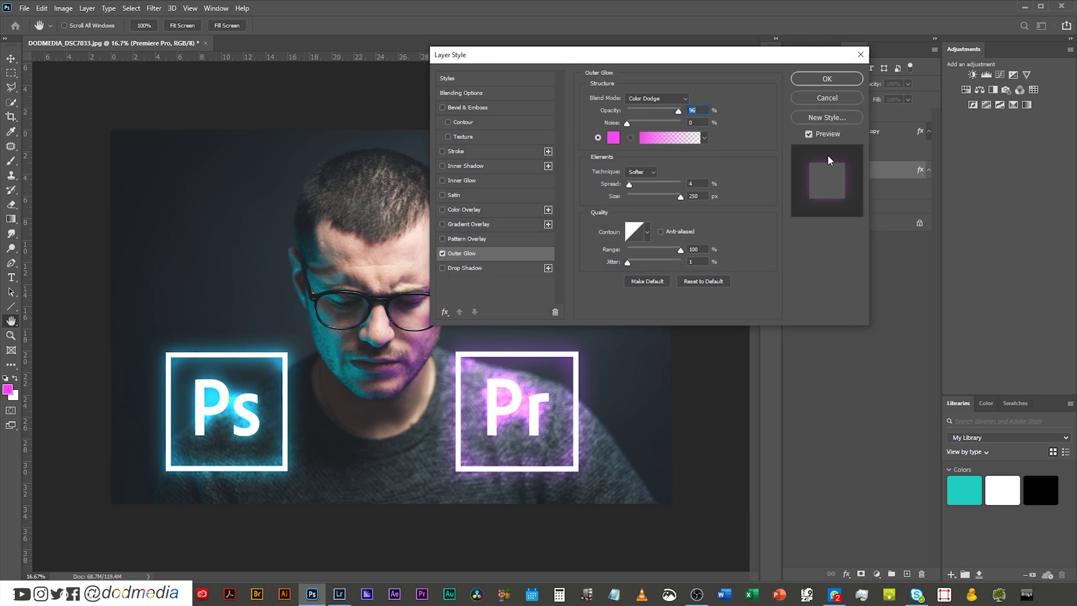
{"action": "left_click", "coordinate": [635, 184]}
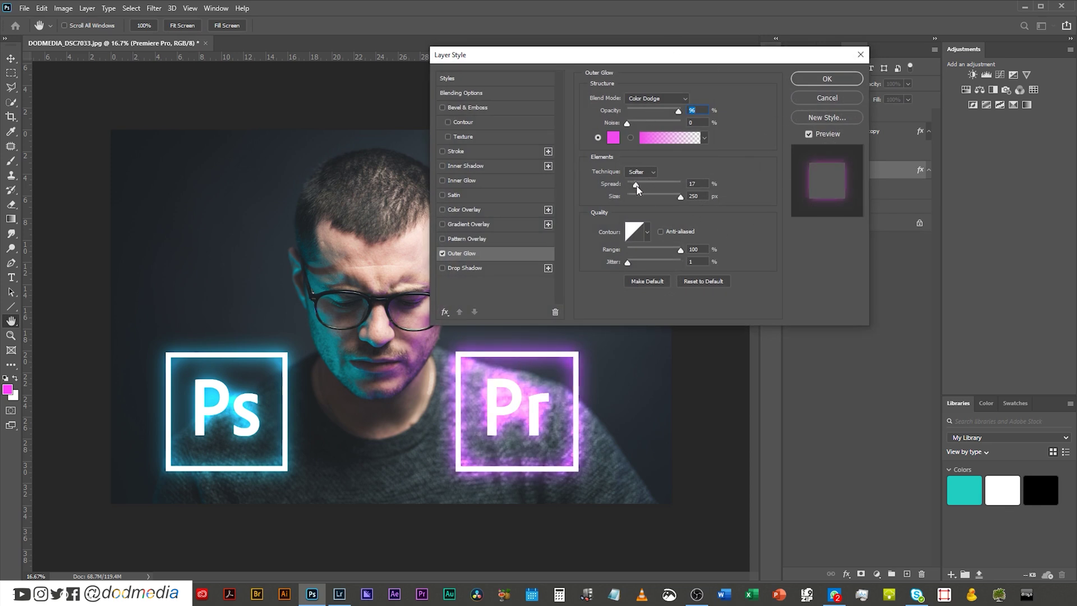
{"action": "left_click", "coordinate": [680, 250]}
{"action": "left_click_drag", "start_coordinate": [678, 110], "coordinate": [656, 115]}
{"action": "left_click", "coordinate": [613, 137]}
{"action": "left_click", "coordinate": [909, 179]}
{"action": "left_click", "coordinate": [1042, 140]}
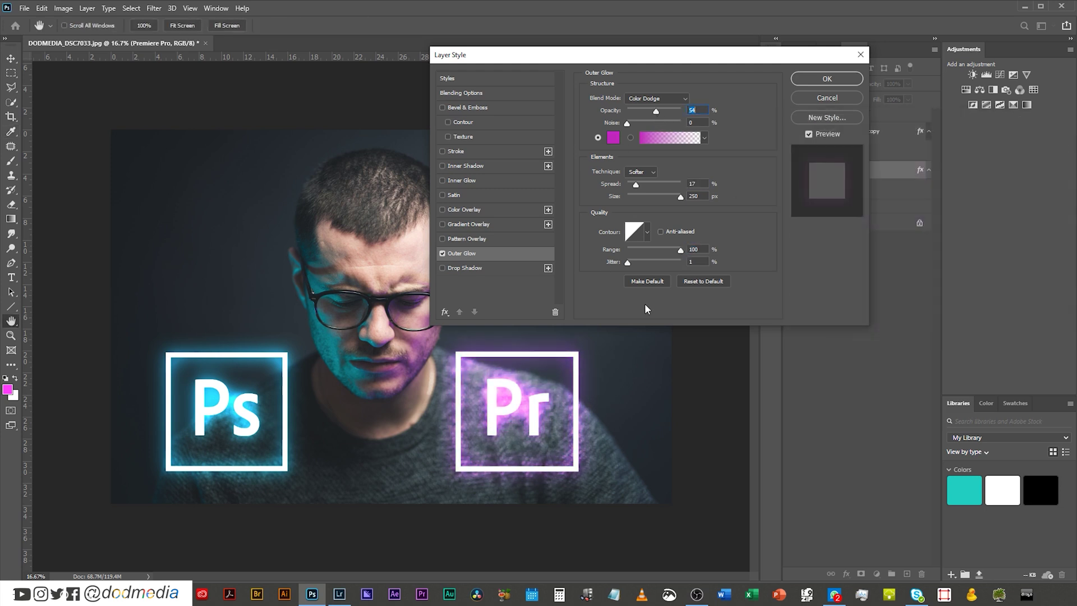
{"action": "left_click", "coordinate": [827, 79]}
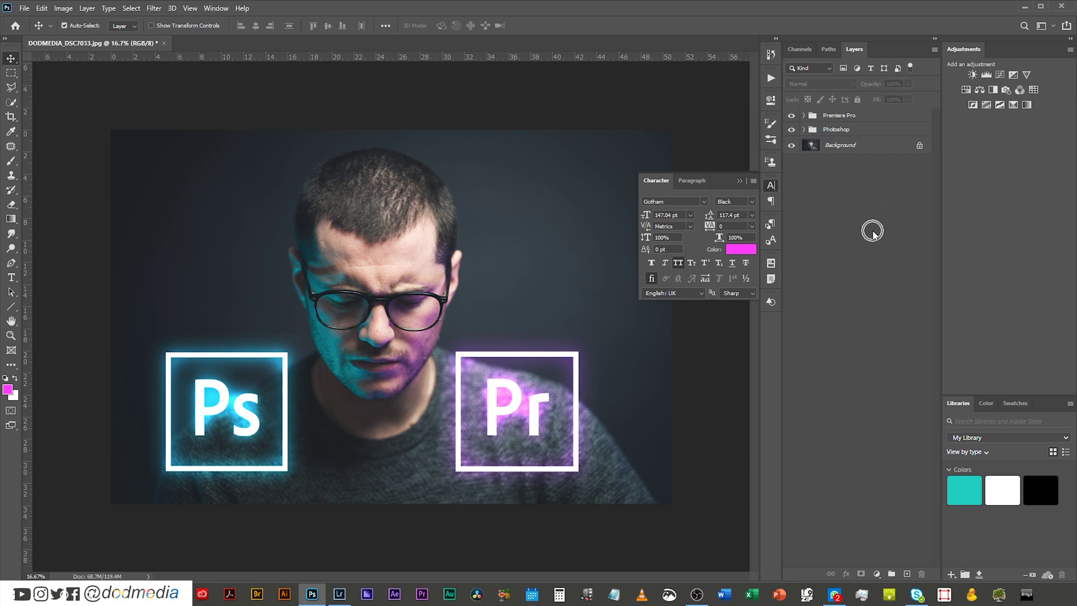
Create a new layer above both icon groups and set its blend mode to Color Dodge
{"action": "key", "text": "ctrl+shift+n"}
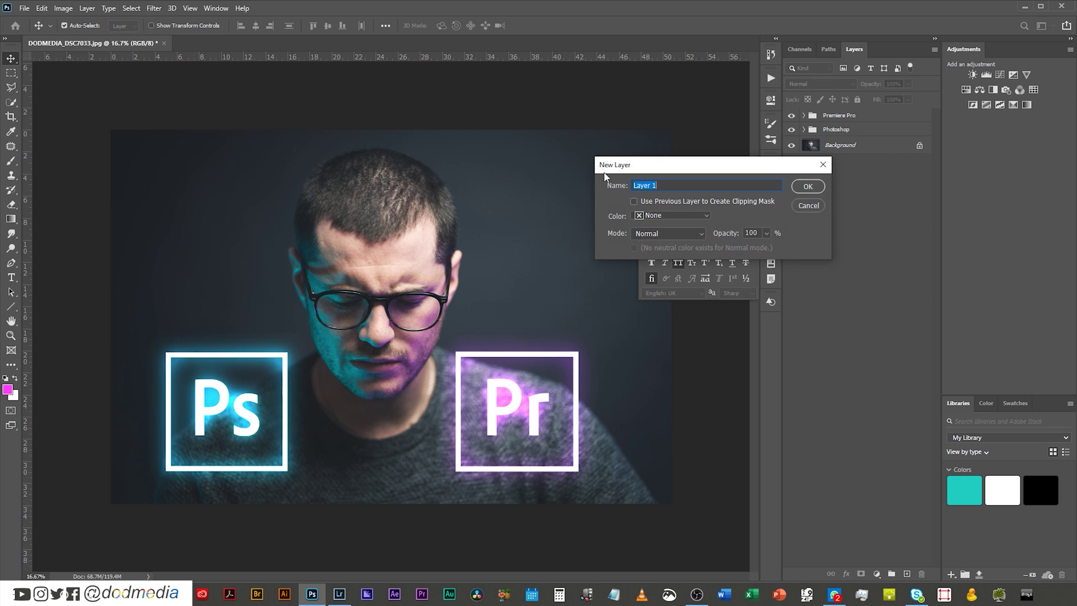
{"action": "left_click", "coordinate": [808, 186]}
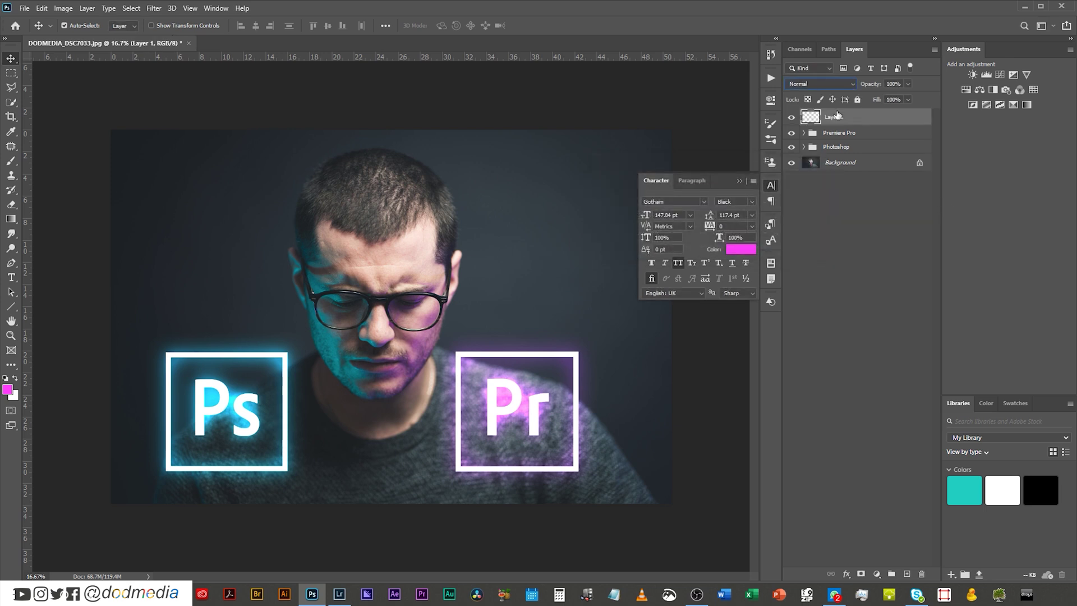
{"action": "left_click", "coordinate": [824, 84]}
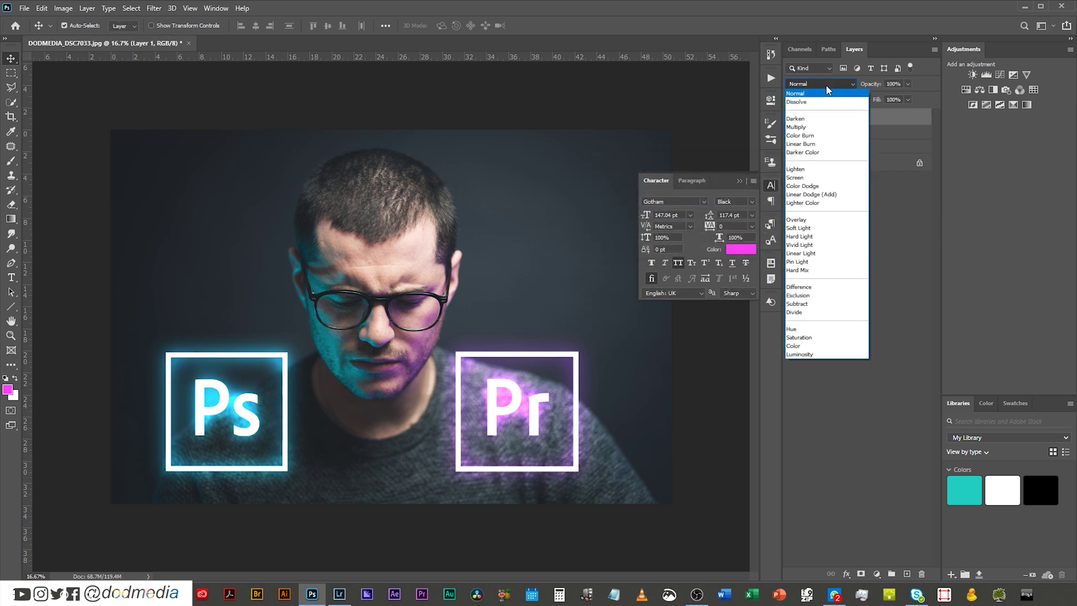
{"action": "left_click", "coordinate": [822, 188]}
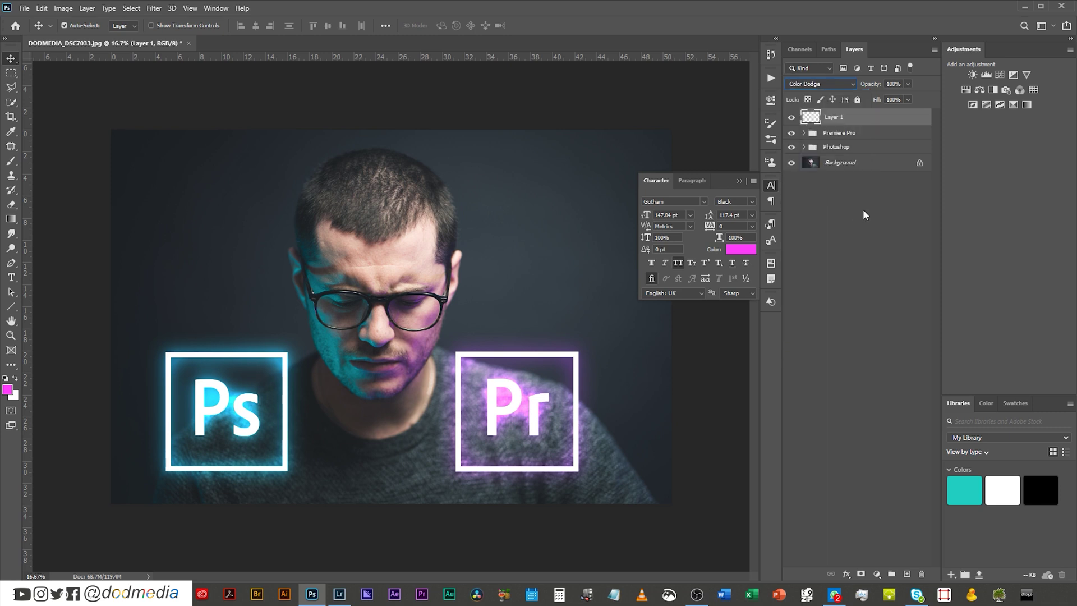
Set up the Brush tool with the bright blue sampled from the Photoshop icon's glow and a flow of 10%
{"action": "key", "text": "b"}
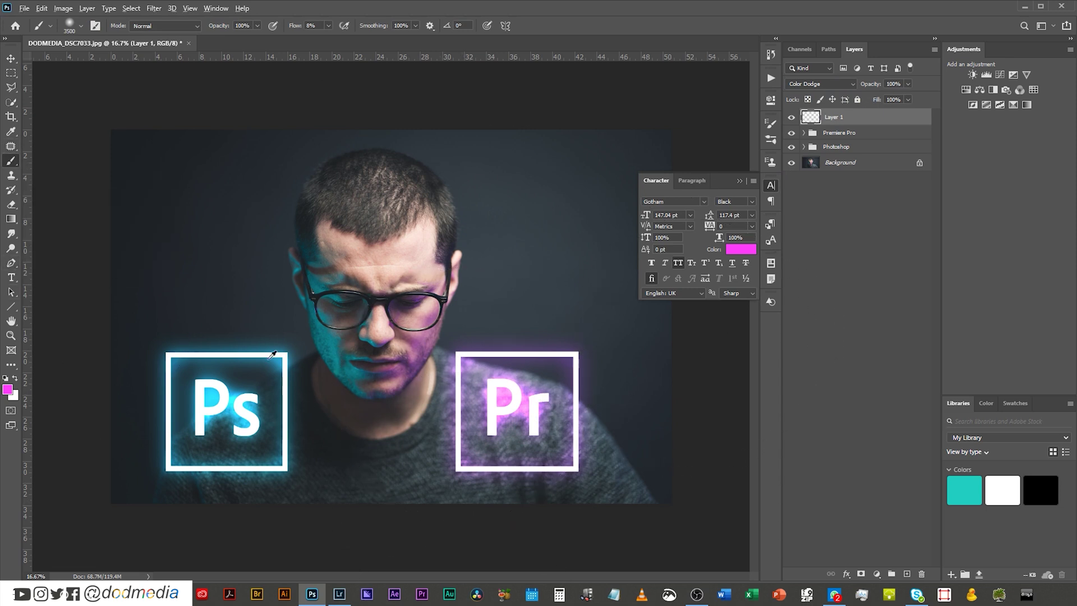
{"action": "left_click", "coordinate": [218, 391]}
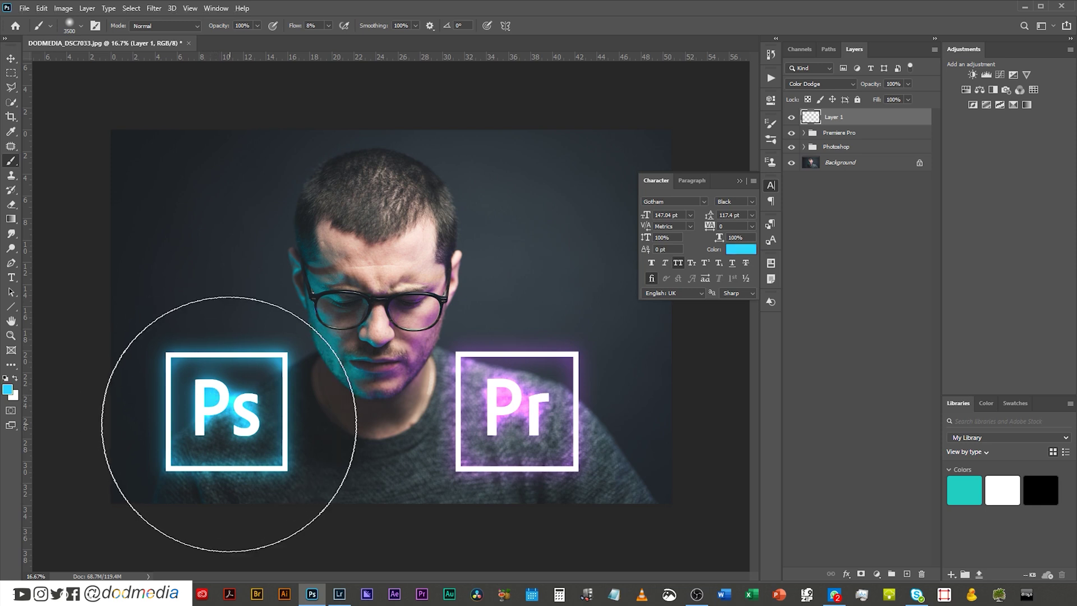
{"action": "left_click", "coordinate": [295, 28]}
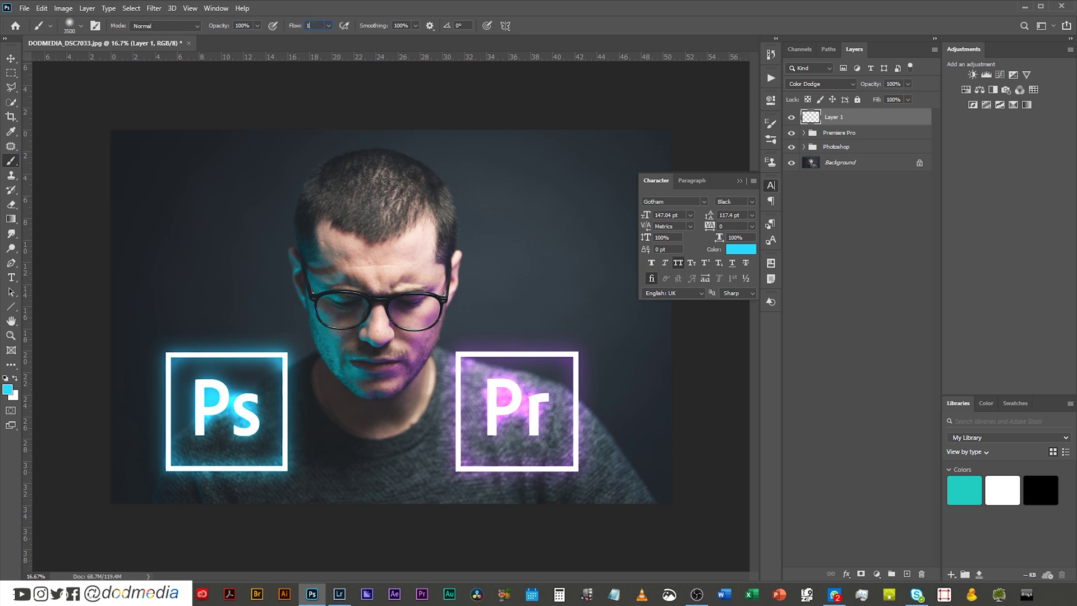
{"action": "key", "text": "Return"}
{"action": "key", "text": "v"}
{"action": "key", "text": "b"}
{"action": "right_click", "coordinate": [250, 288]}
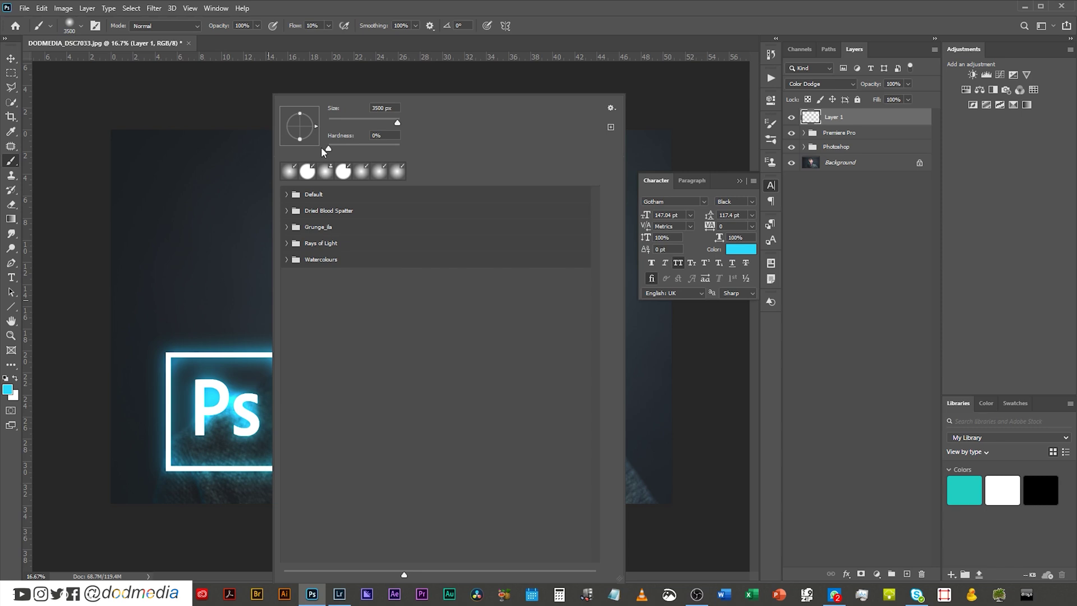
{"action": "key", "text": "Return"}
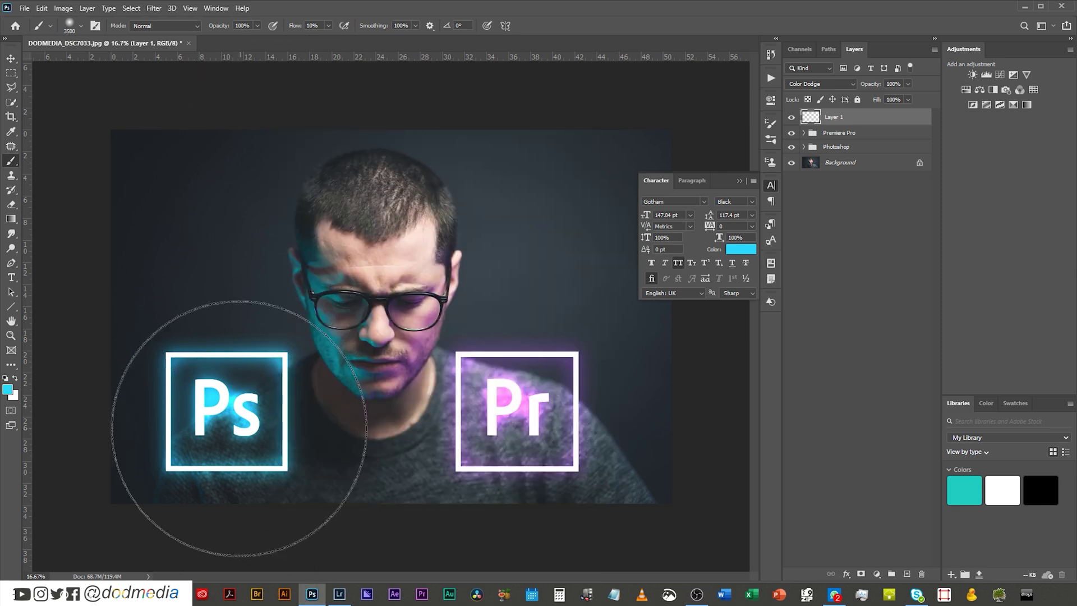
Enlarge the brush to 5000 px and paint a soft blue light over the Photoshop icon on the Color Dodge layer
{"action": "key", "text": "bracketright"}
{"action": "key", "text": "bracketright"}
{"action": "key", "text": "bracketright"}
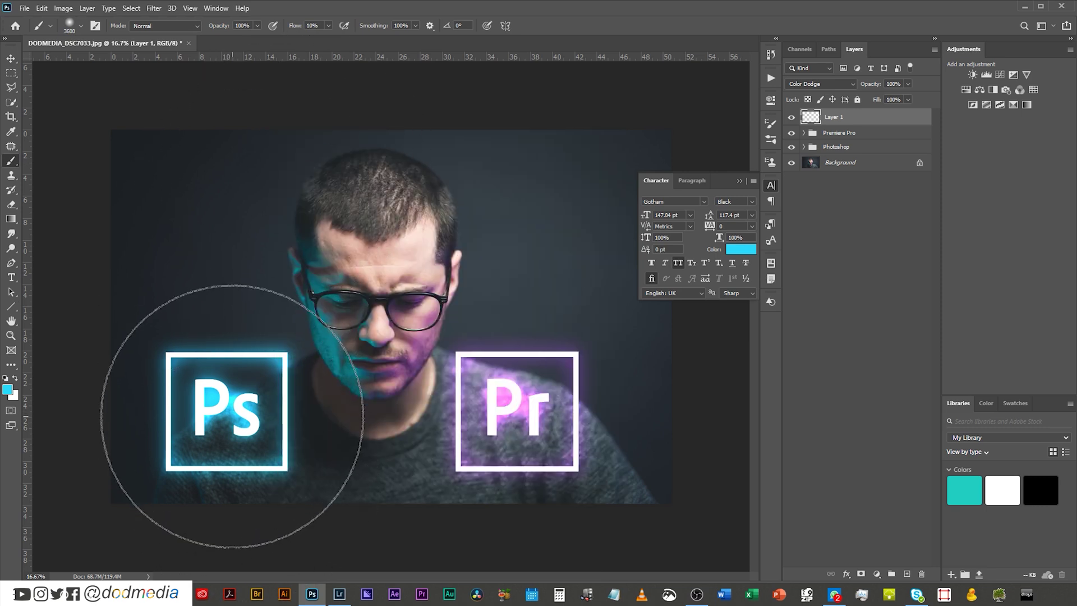
{"action": "key", "text": "bracketright"}
{"action": "key", "text": "bracketright"}
{"action": "key", "text": "bracketright"}
{"action": "key", "text": "bracketright"}
{"action": "key", "text": "bracketright"}
{"action": "key", "text": "bracketright"}
{"action": "key", "text": "bracketright"}
{"action": "key", "text": "bracketright"}
{"action": "key", "text": "bracketright"}
{"action": "key", "text": "bracketright"}
{"action": "key", "text": "bracketright"}
{"action": "key", "text": "bracketright"}
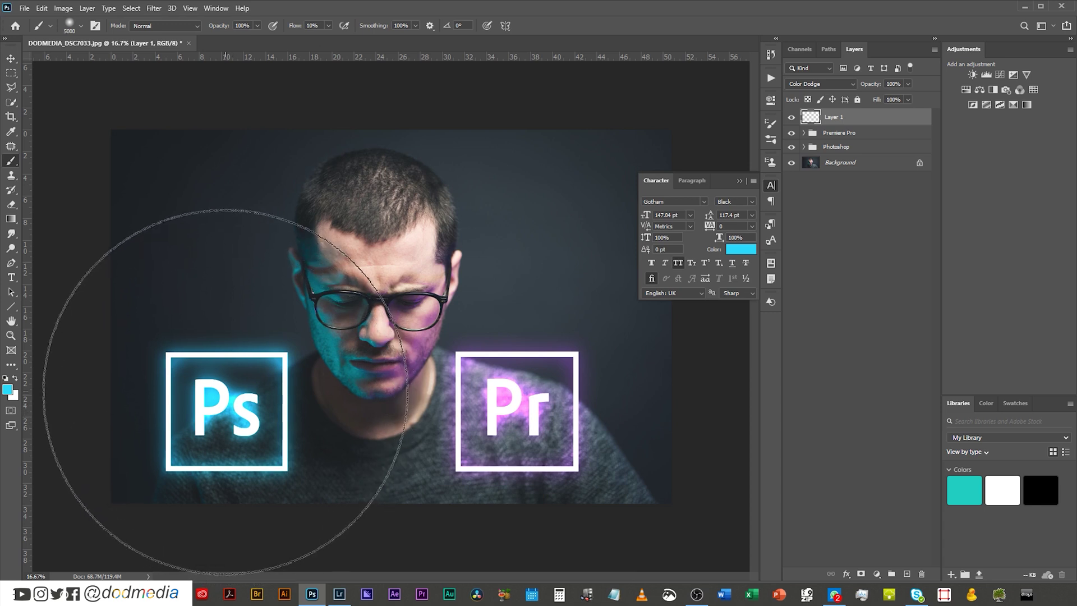
{"action": "left_click", "coordinate": [238, 393]}
{"action": "left_click", "coordinate": [238, 420]}
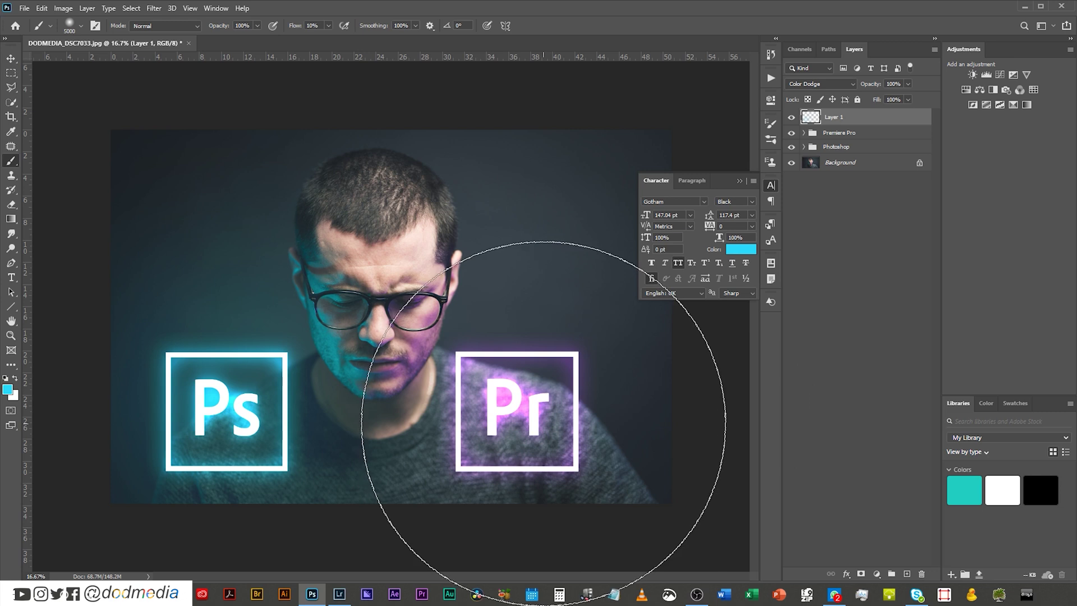
Sample the pink of the Premiere Pro icon's glow and paint a soft light over that icon with it
{"action": "key", "text": "alt"}
{"action": "left_click", "coordinate": [533, 396], "text": "alt"}
{"action": "left_click", "coordinate": [519, 396]}
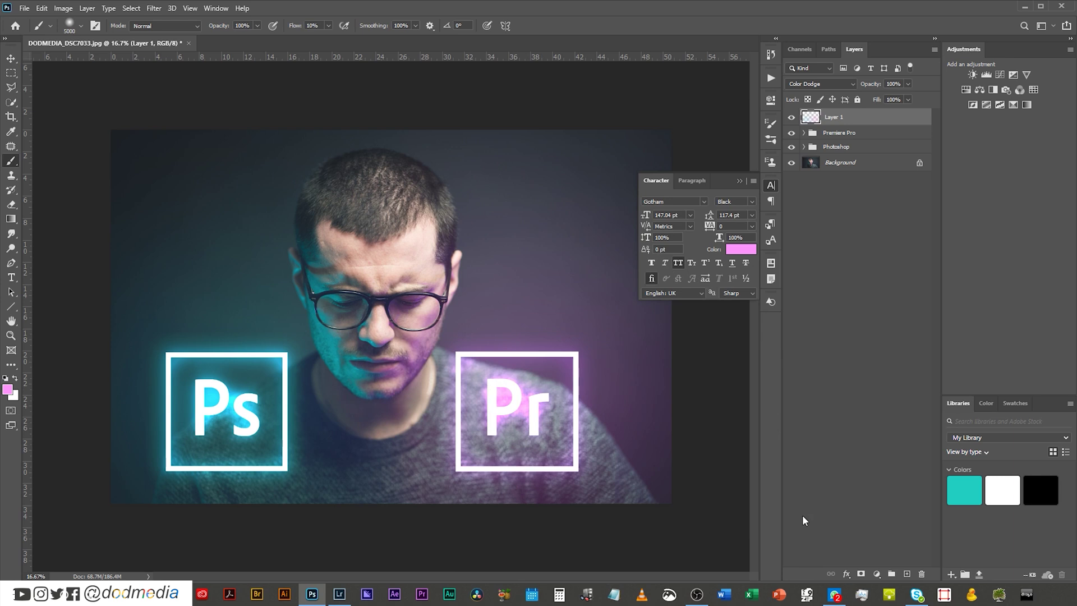
Raise the spread and opacity of the lower Premiere Pro layer's Outer Glow, apply the style, and collapse the group
{"action": "left_click", "coordinate": [804, 132]}
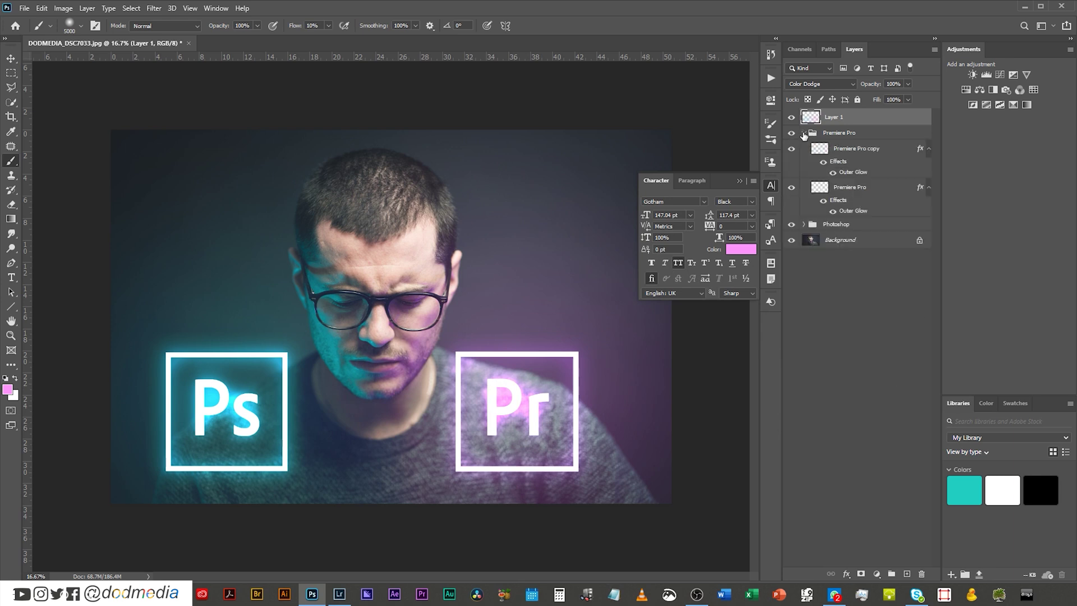
{"action": "key", "text": "v"}
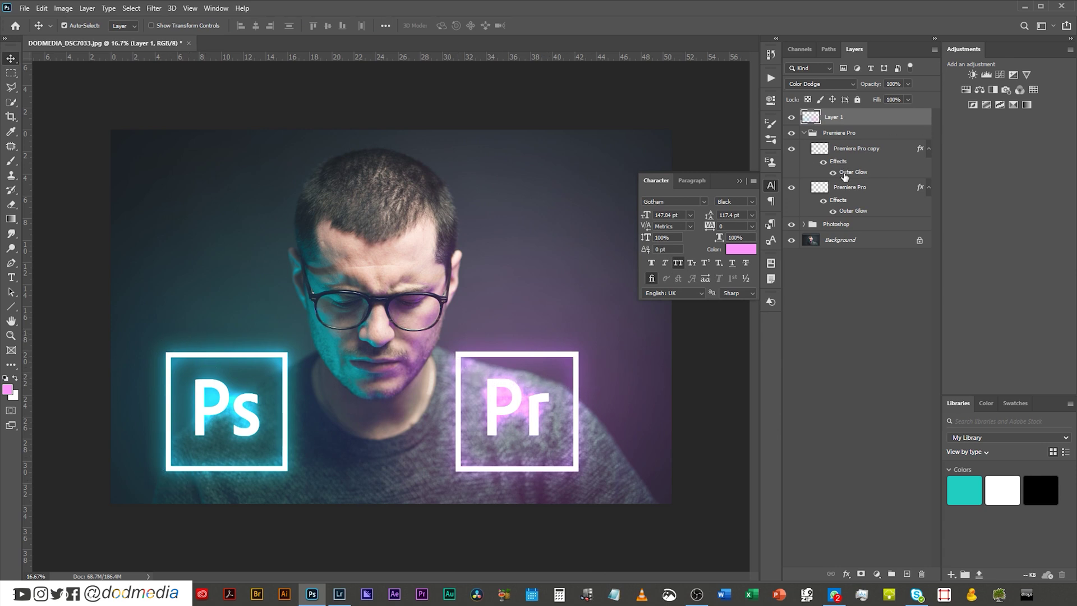
{"action": "left_click", "coordinate": [852, 212]}
{"action": "double_click", "coordinate": [852, 211]}
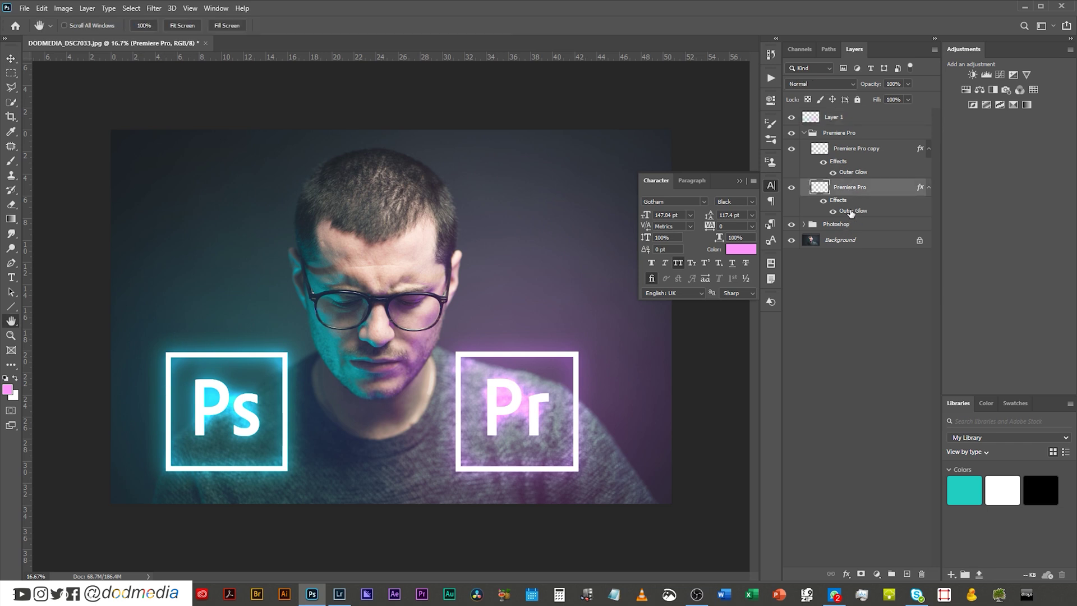
{"action": "left_click_drag", "start_coordinate": [635, 184], "coordinate": [646, 183]}
{"action": "left_click_drag", "start_coordinate": [656, 111], "coordinate": [665, 114]}
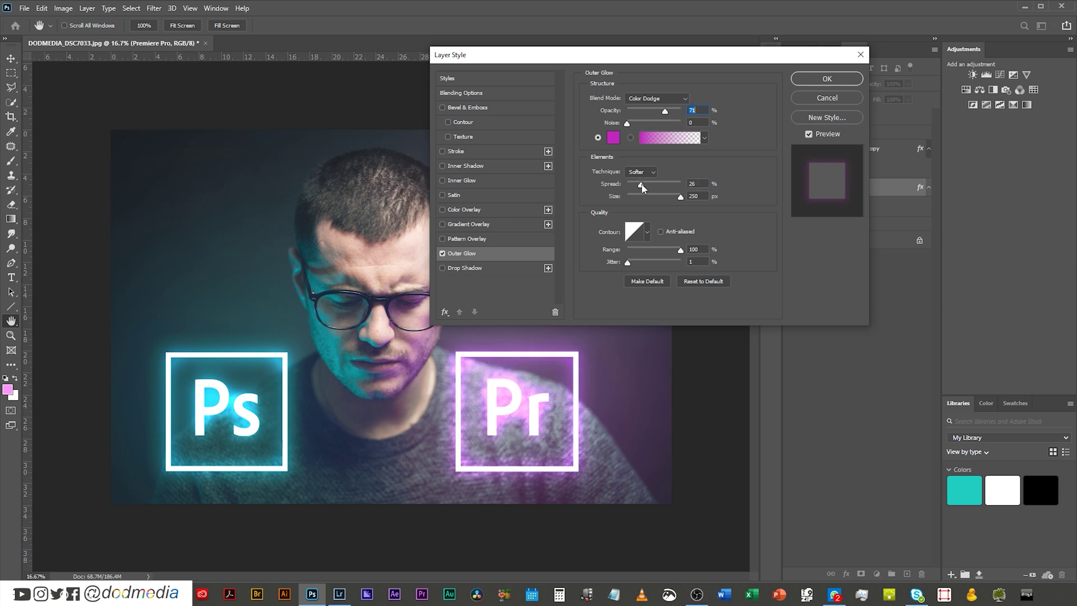
{"action": "left_click_drag", "start_coordinate": [645, 188], "coordinate": [644, 186]}
{"action": "left_click", "coordinate": [668, 113]}
{"action": "left_click", "coordinate": [828, 79]}
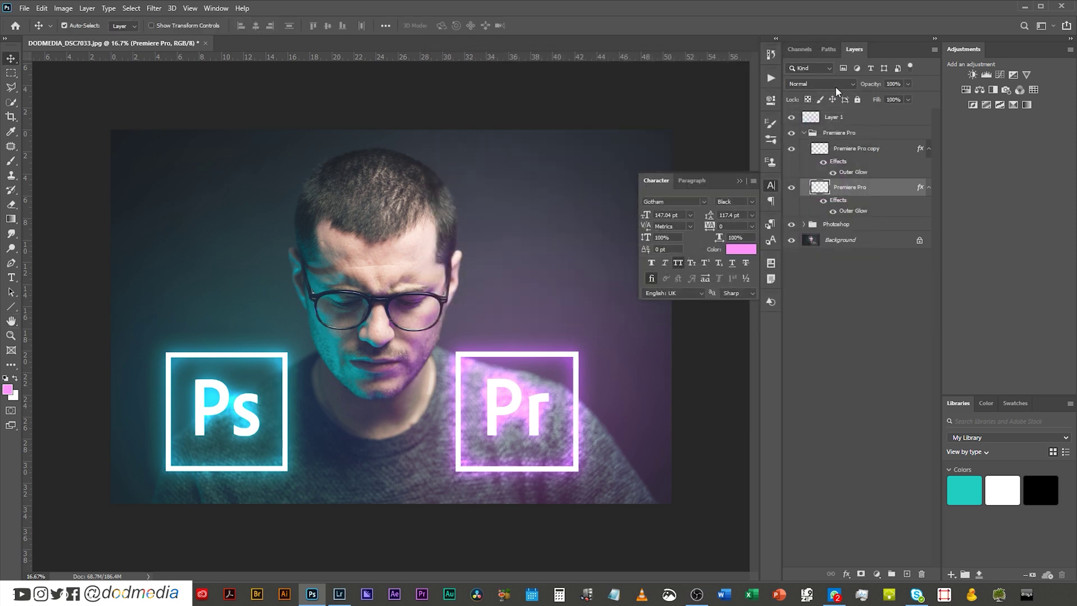
{"action": "left_click", "coordinate": [804, 133]}
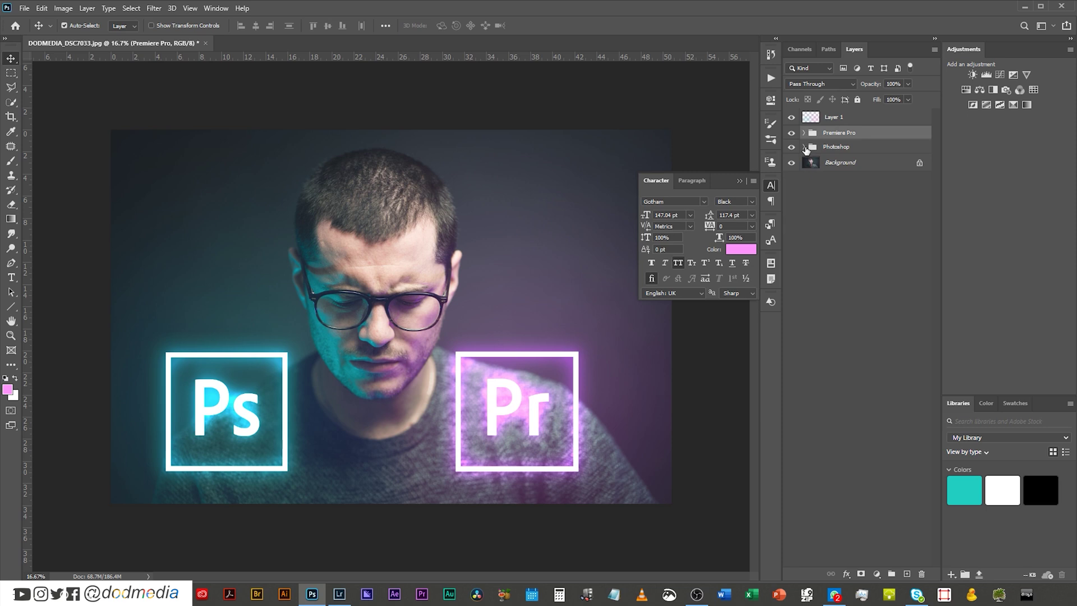
Set the Photoshop Broad layer's Outer Glow to 100% opacity, 92% range and 39% spread, and apply the style
{"action": "left_click", "coordinate": [804, 147]}
{"action": "double_click", "coordinate": [849, 226]}
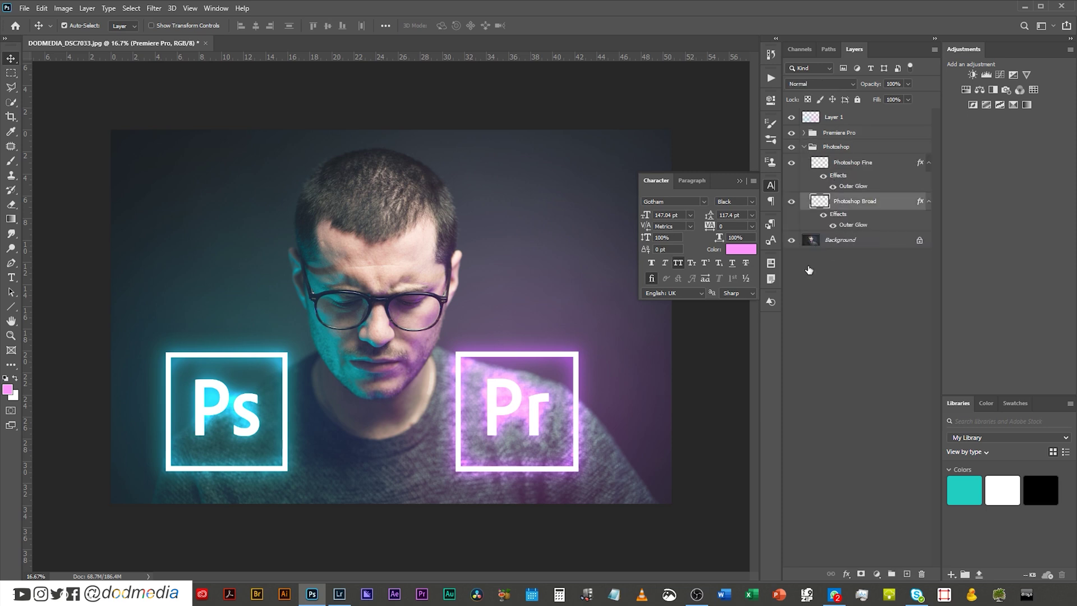
{"action": "left_click_drag", "start_coordinate": [674, 115], "coordinate": [682, 116]}
{"action": "left_click_drag", "start_coordinate": [641, 186], "coordinate": [639, 189]}
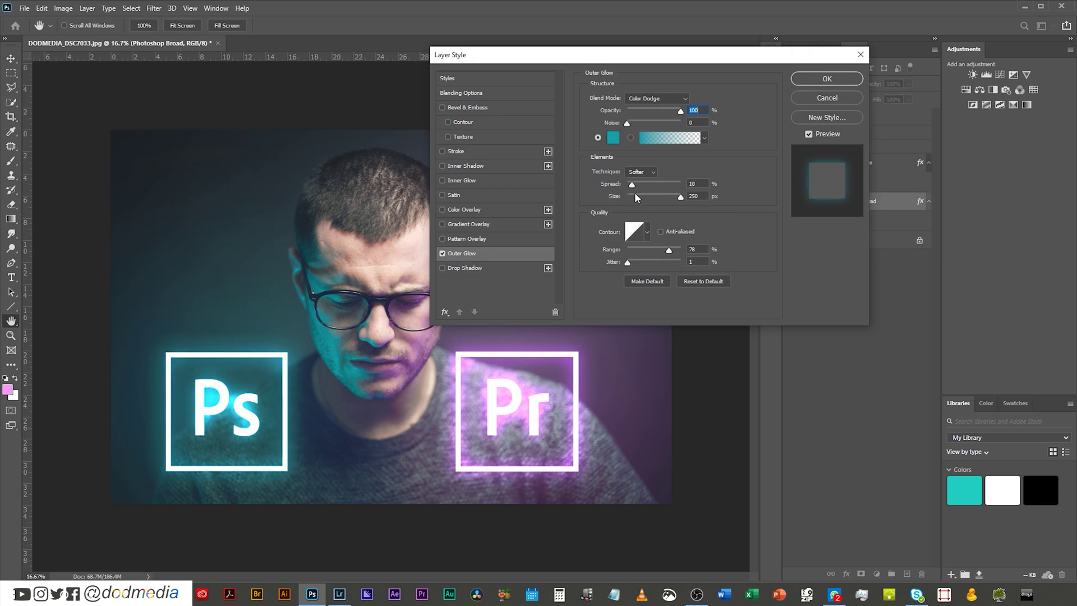
{"action": "left_click_drag", "start_coordinate": [668, 249], "coordinate": [676, 250]}
{"action": "left_click_drag", "start_coordinate": [634, 184], "coordinate": [648, 190]}
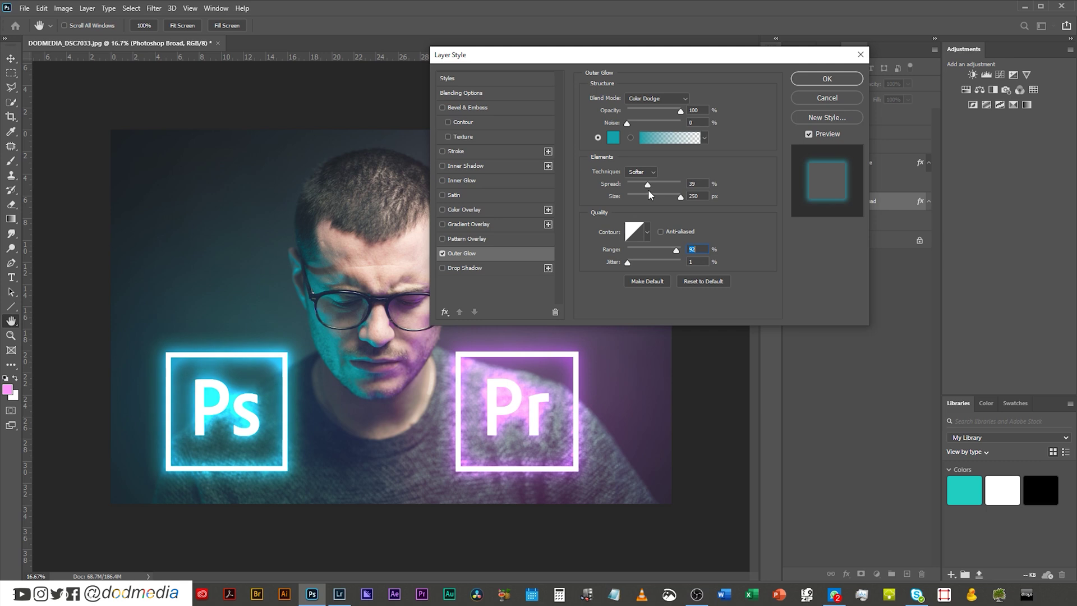
{"action": "left_click", "coordinate": [826, 79]}
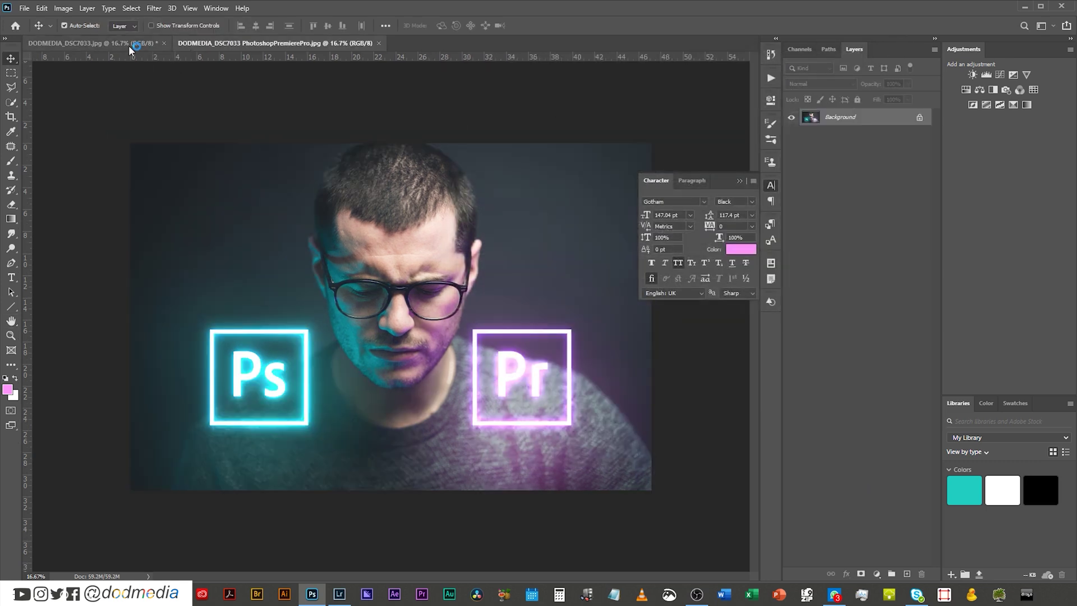
Compare the working document with the finished reference image DODMEDIA_DSC7033 PhotoshopPremierePro.jpg
{"action": "left_click", "coordinate": [131, 45]}
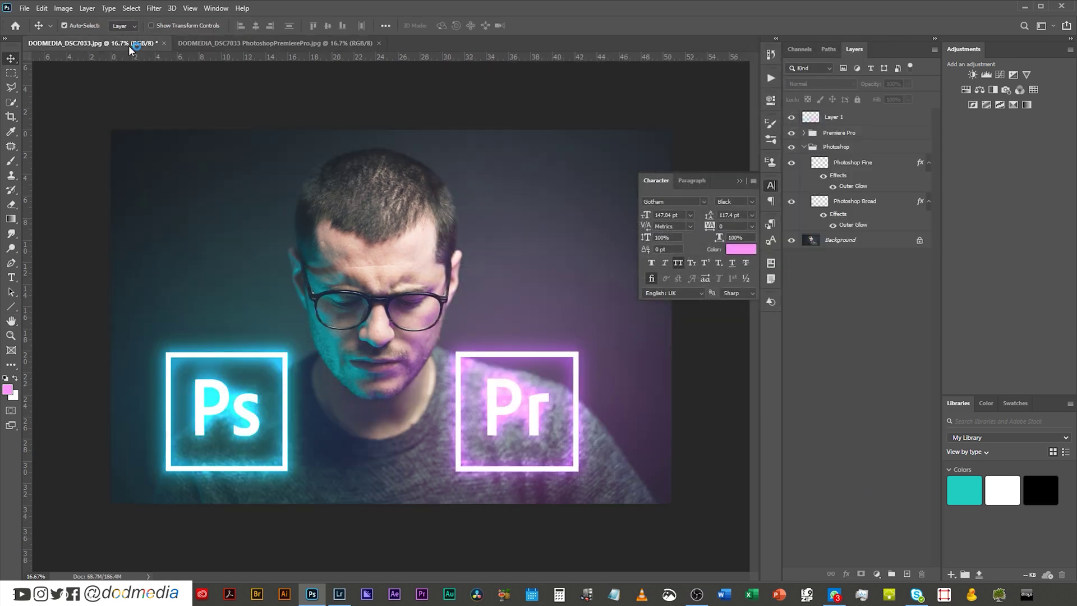
{"action": "left_click", "coordinate": [280, 43]}
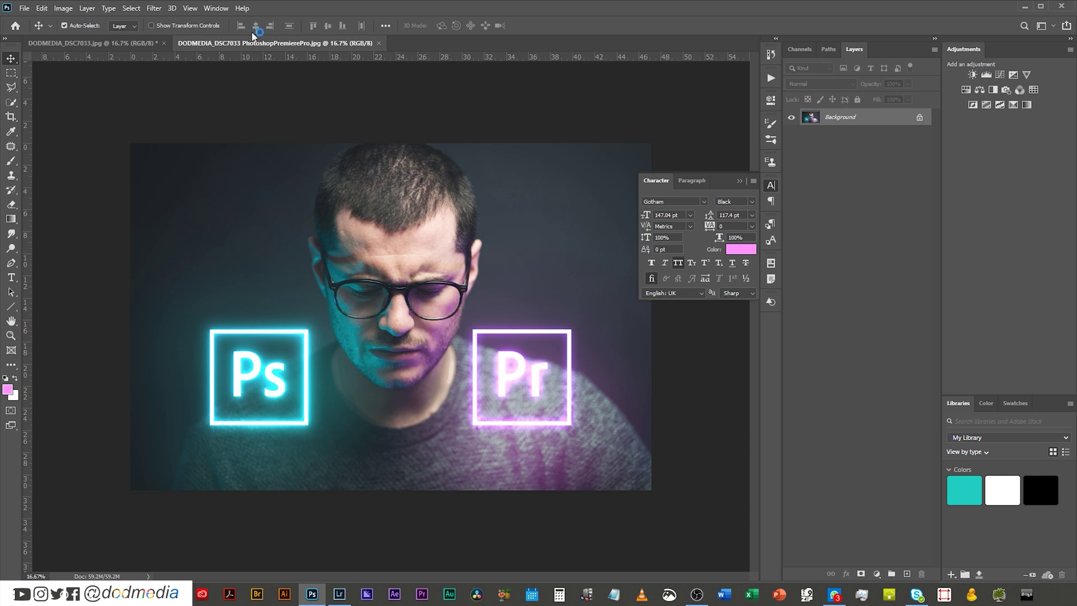
{"action": "left_click", "coordinate": [115, 42]}
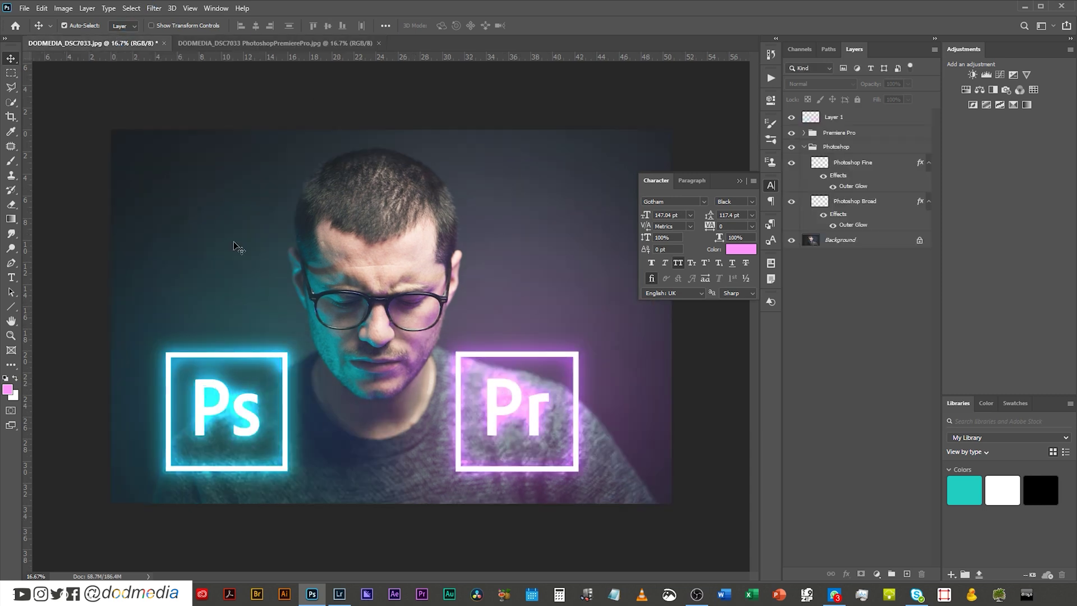
{"action": "left_click", "coordinate": [287, 43]}
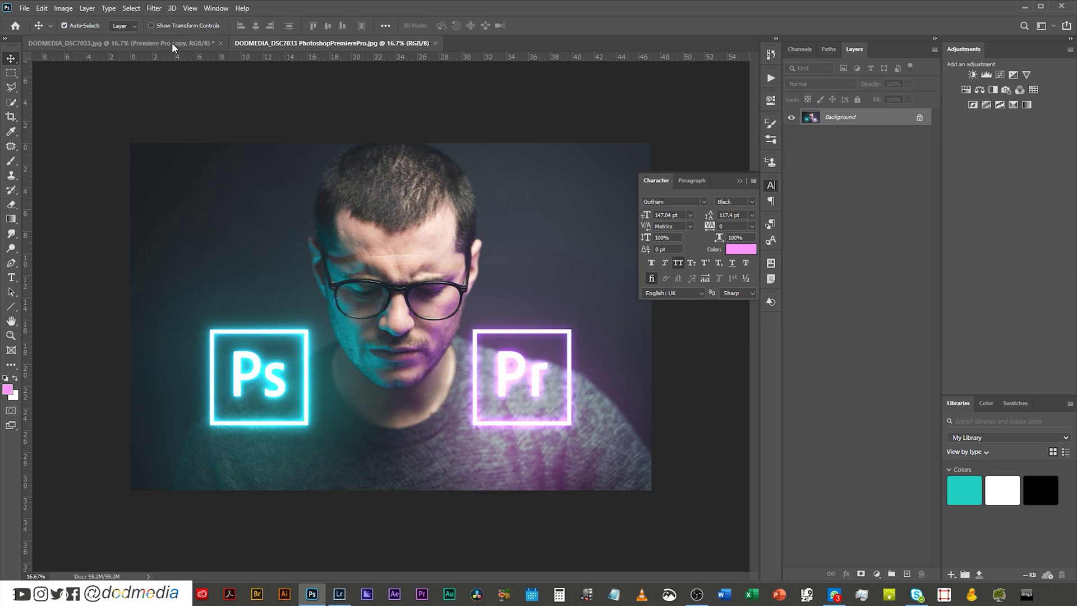